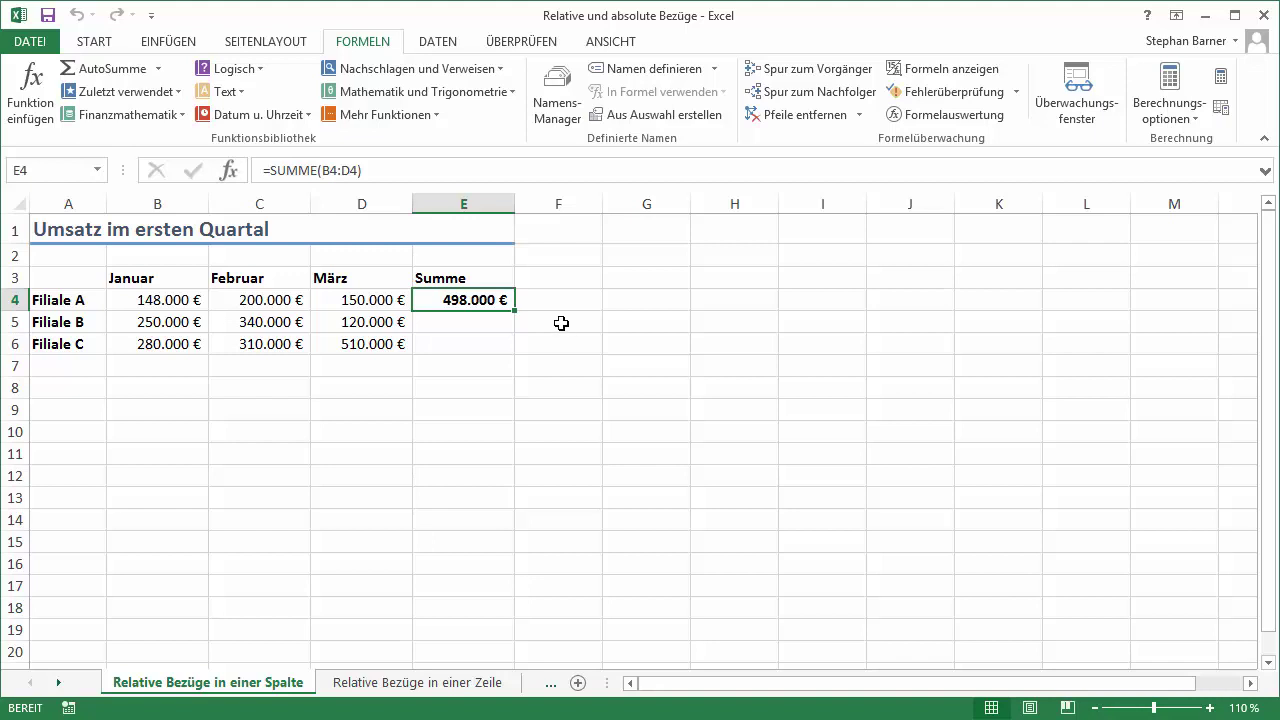
Fill the E4 total formula down to E6, giving Filiale B 710.000 € and Filiale C 1.100.000 €
double_click(419, 300)
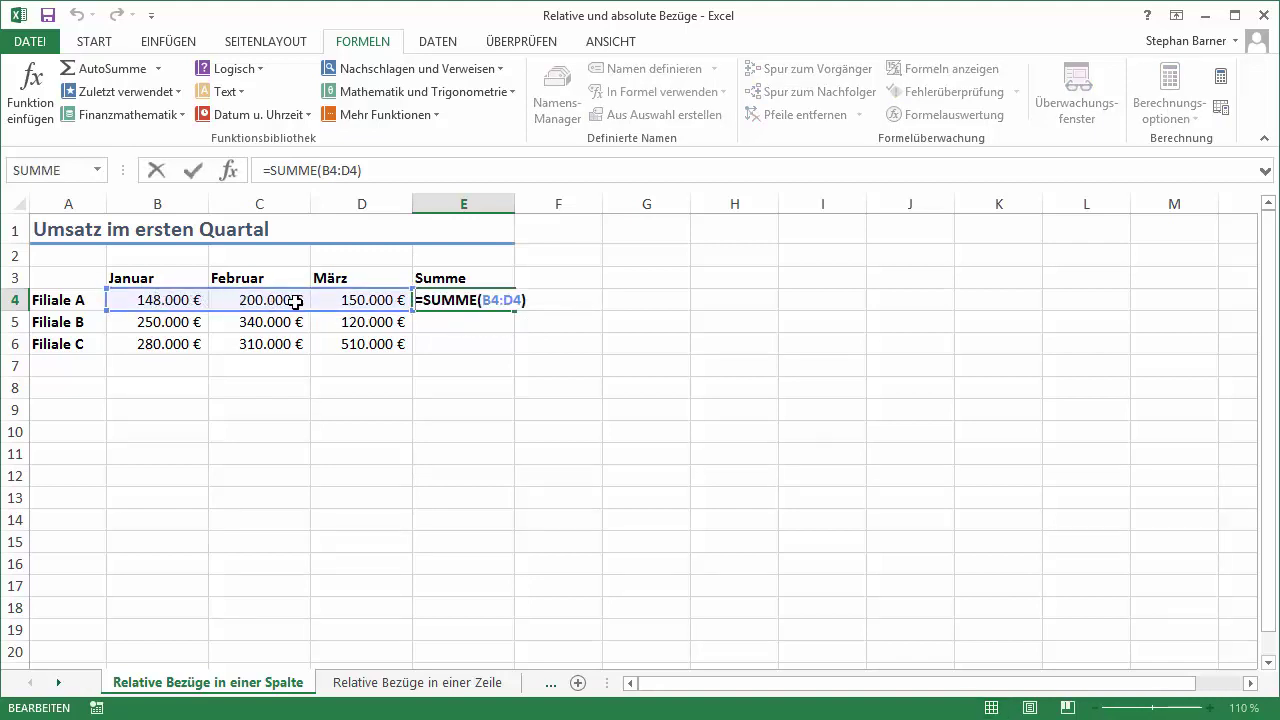
key(ctrl+Return)
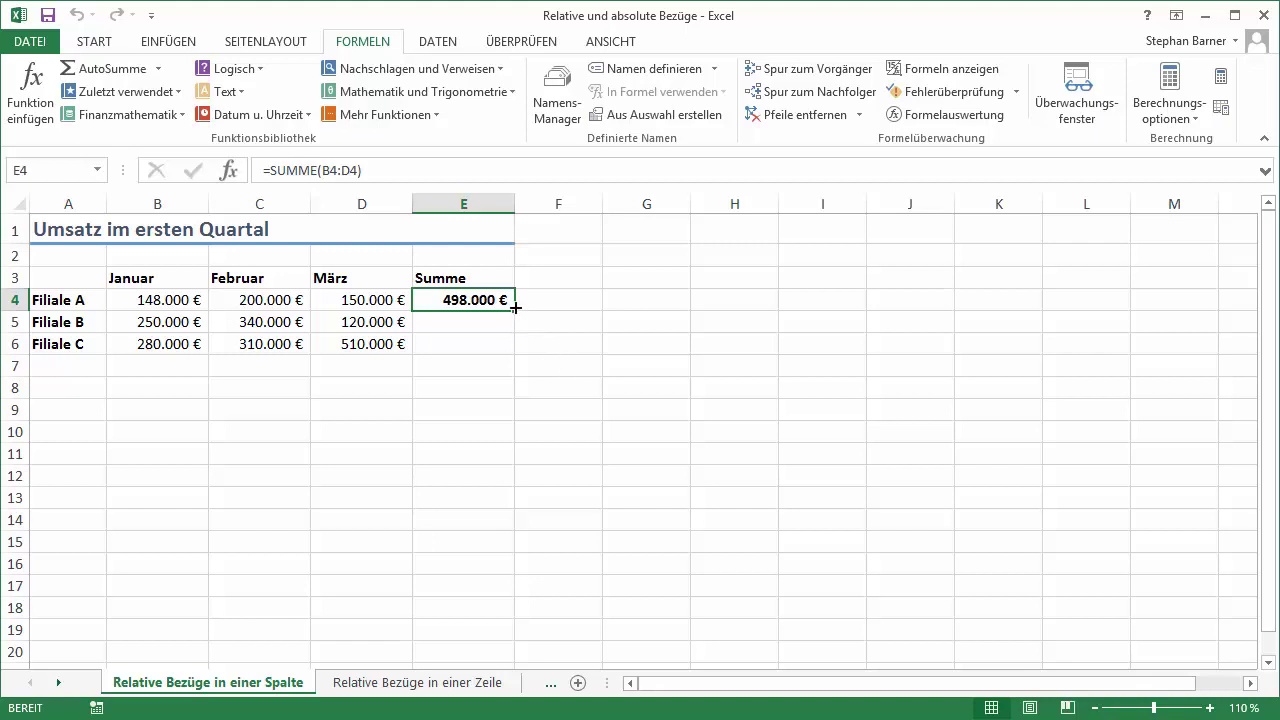
drag(515, 309, 513, 348)
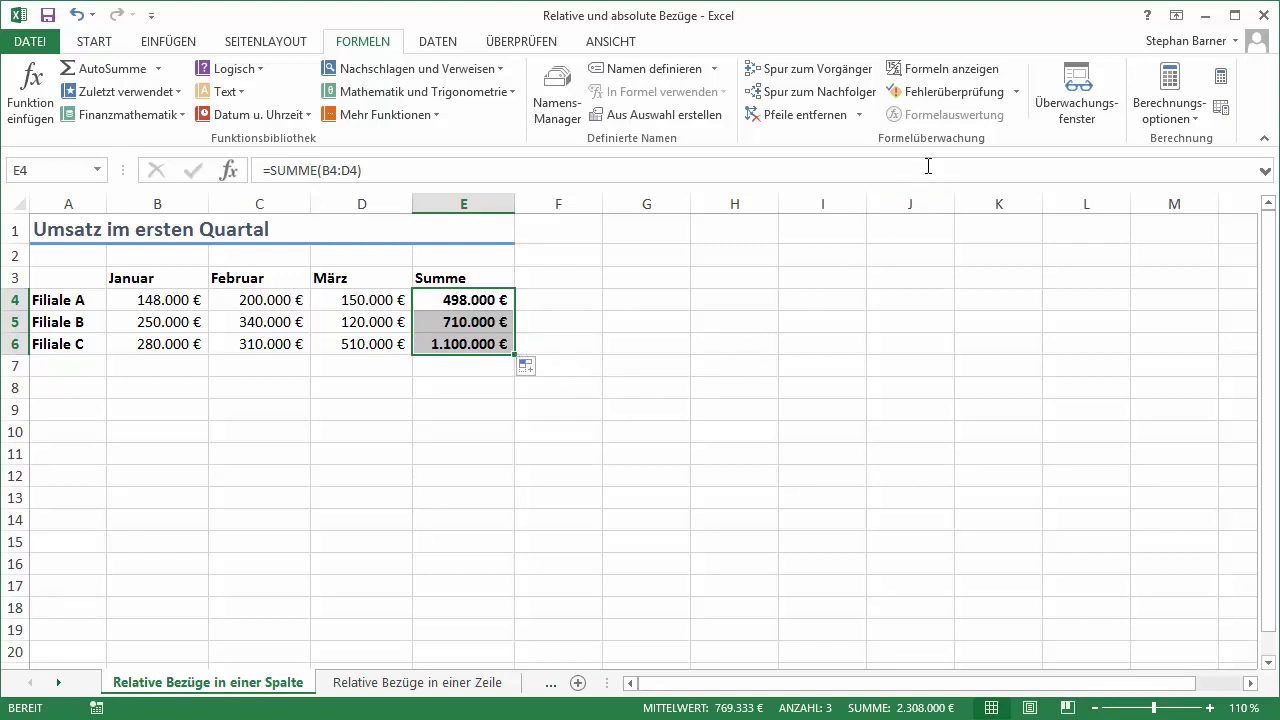
click(945, 68)
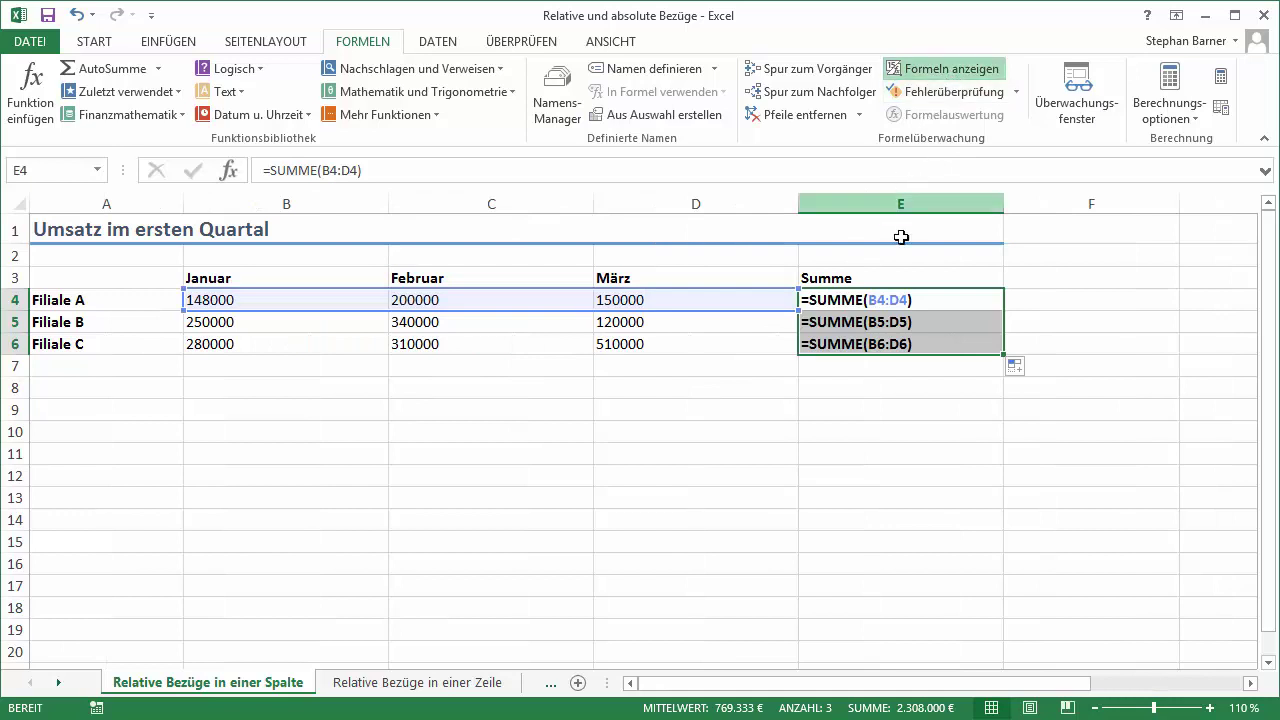
click(932, 298)
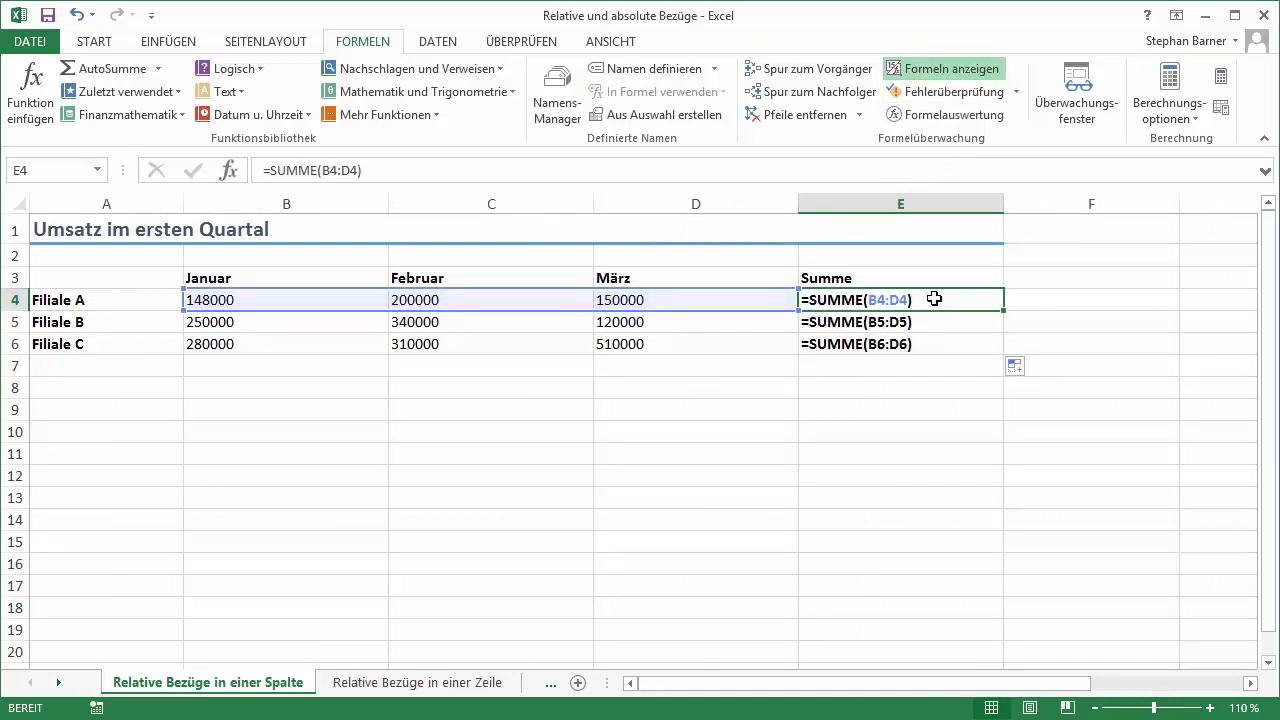
key(Down)
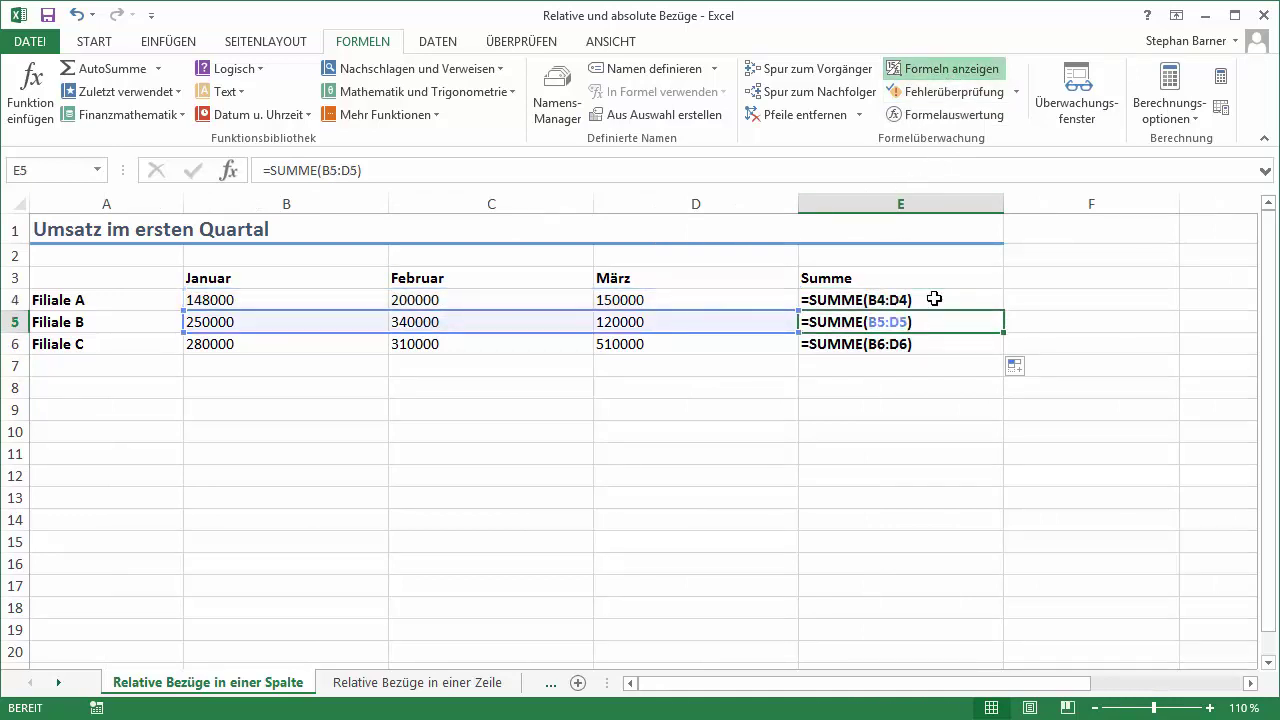
key(Down)
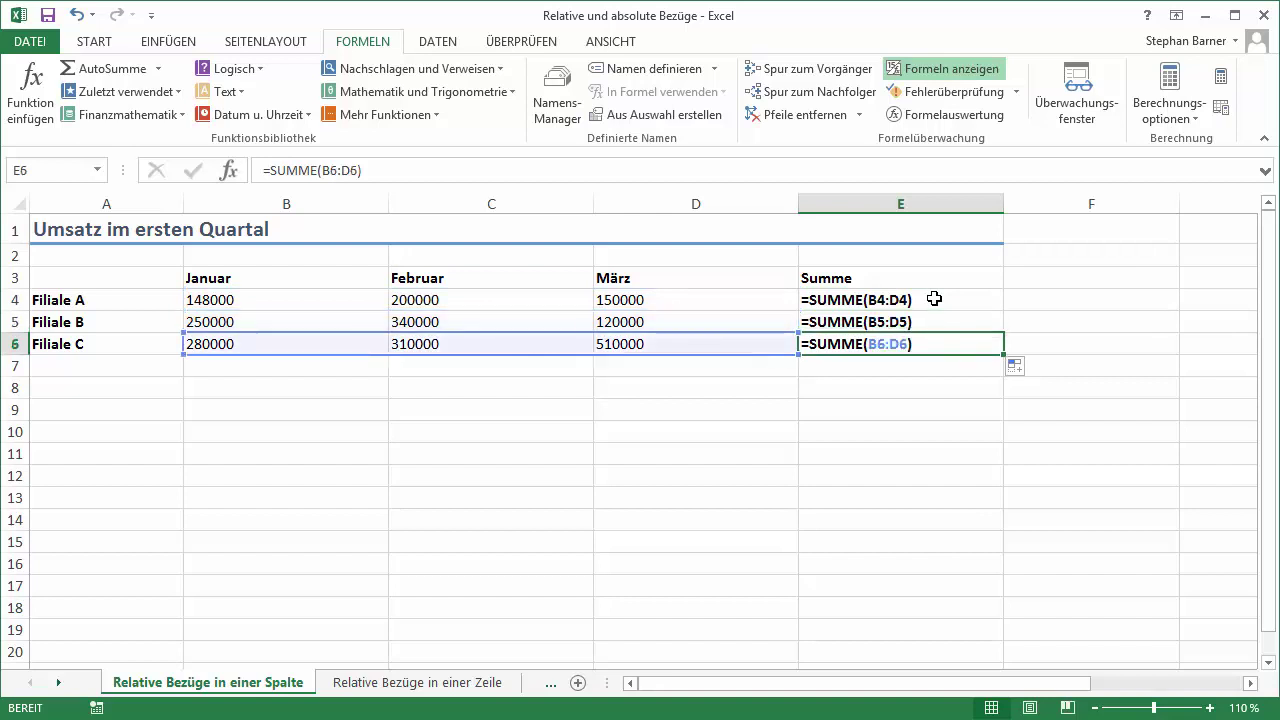
key(Up)
key(Up)
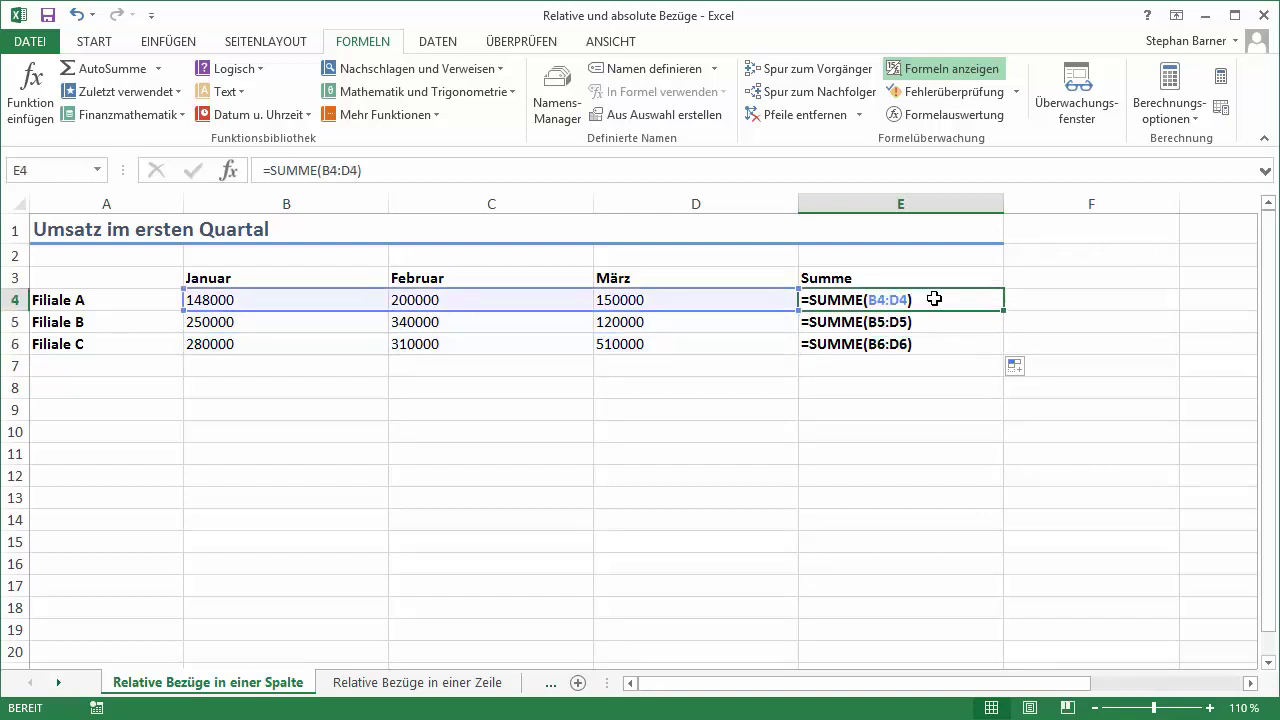
click(955, 72)
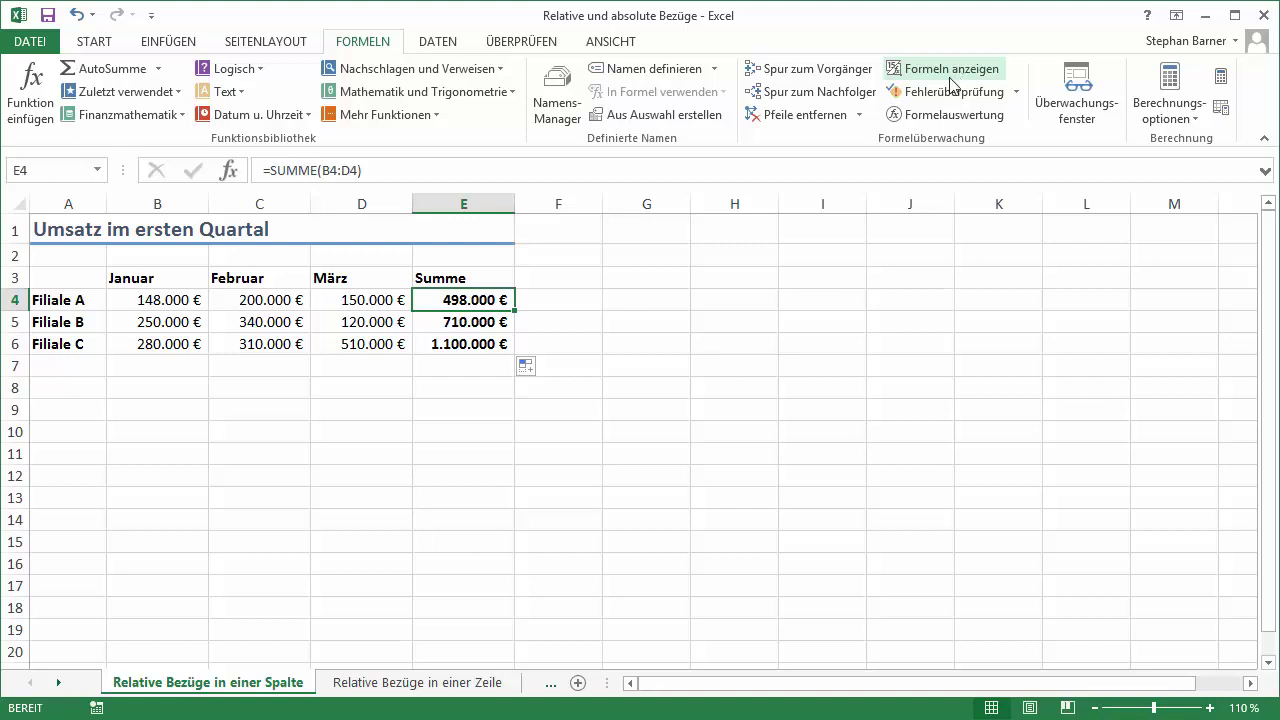
On the Relative Bezüge in einer Zeile sheet, fill B7's total across to D7 and show formulas
click(460, 683)
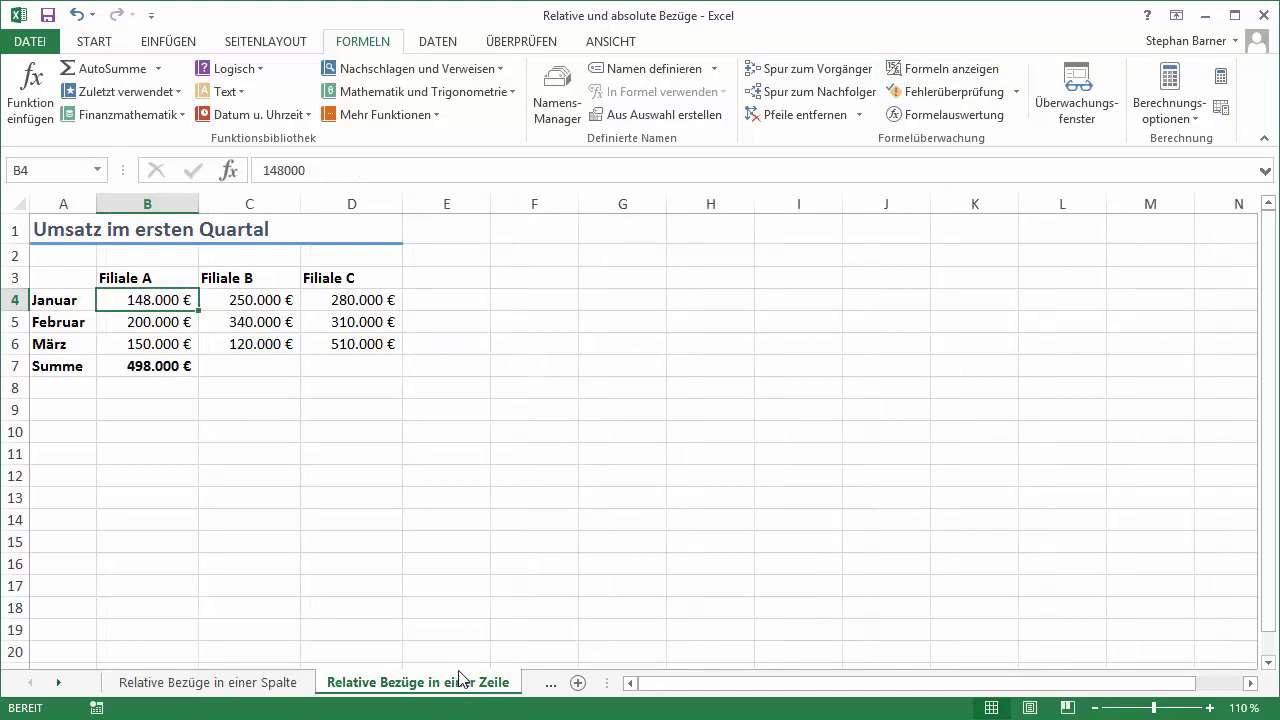
click(165, 369)
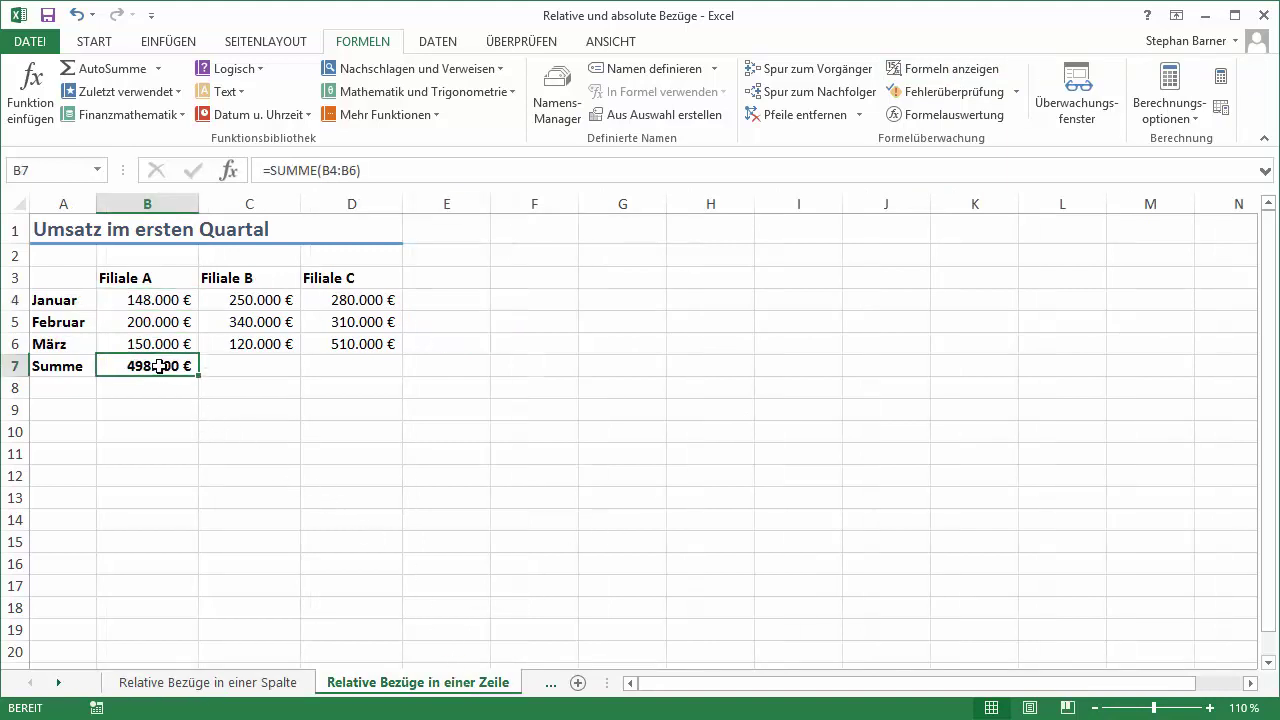
drag(199, 375, 368, 372)
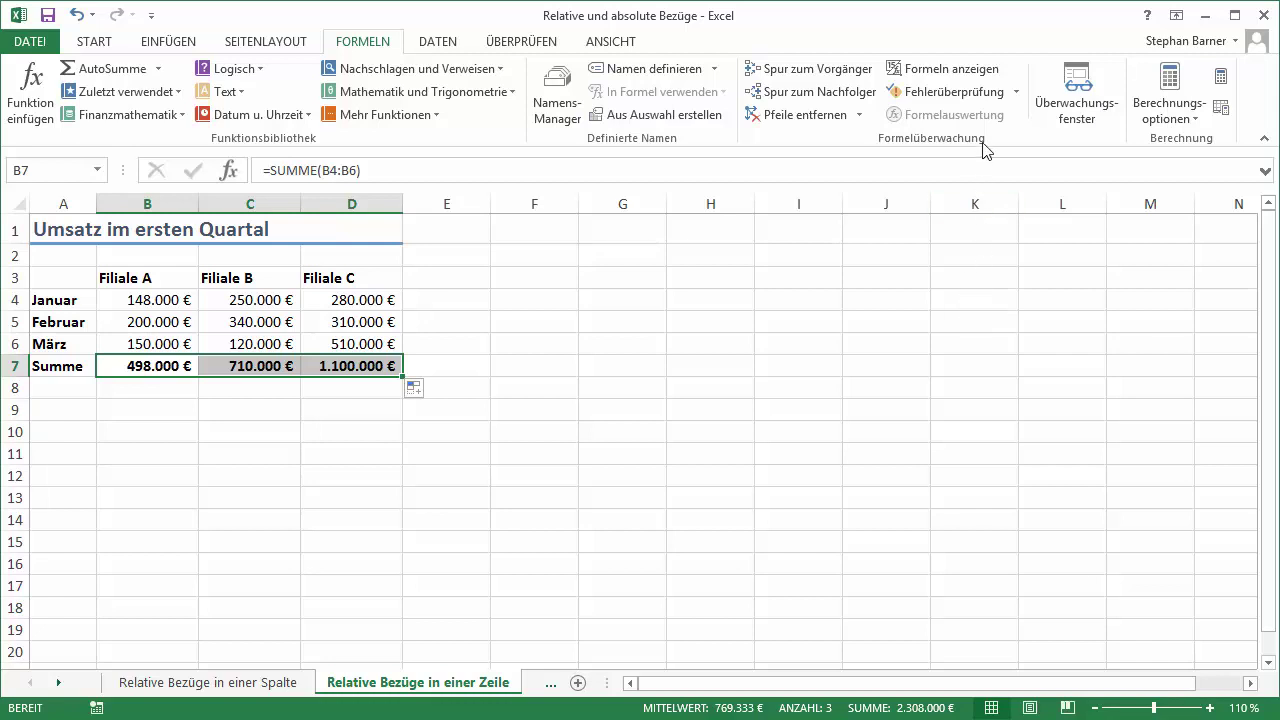
click(962, 75)
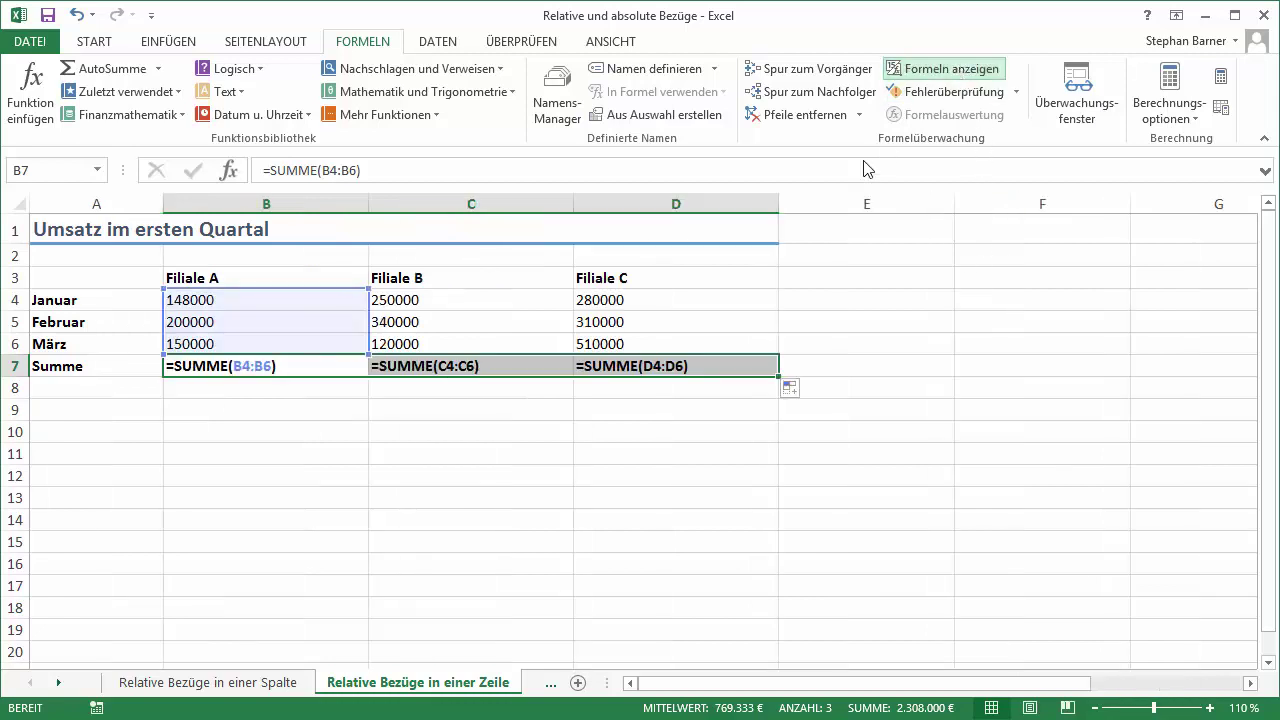
Compare the row-total formulas in B7 and C7 by stepping between the cells
click(316, 367)
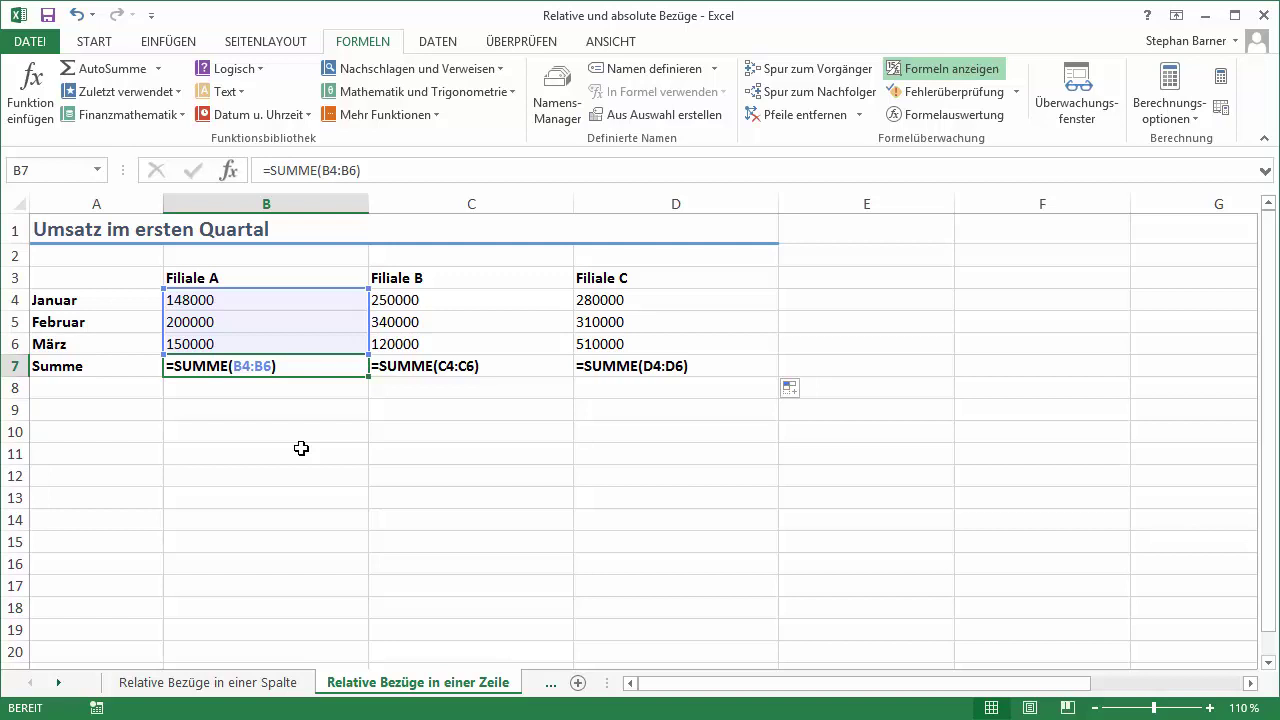
key(Right)
key(Right)
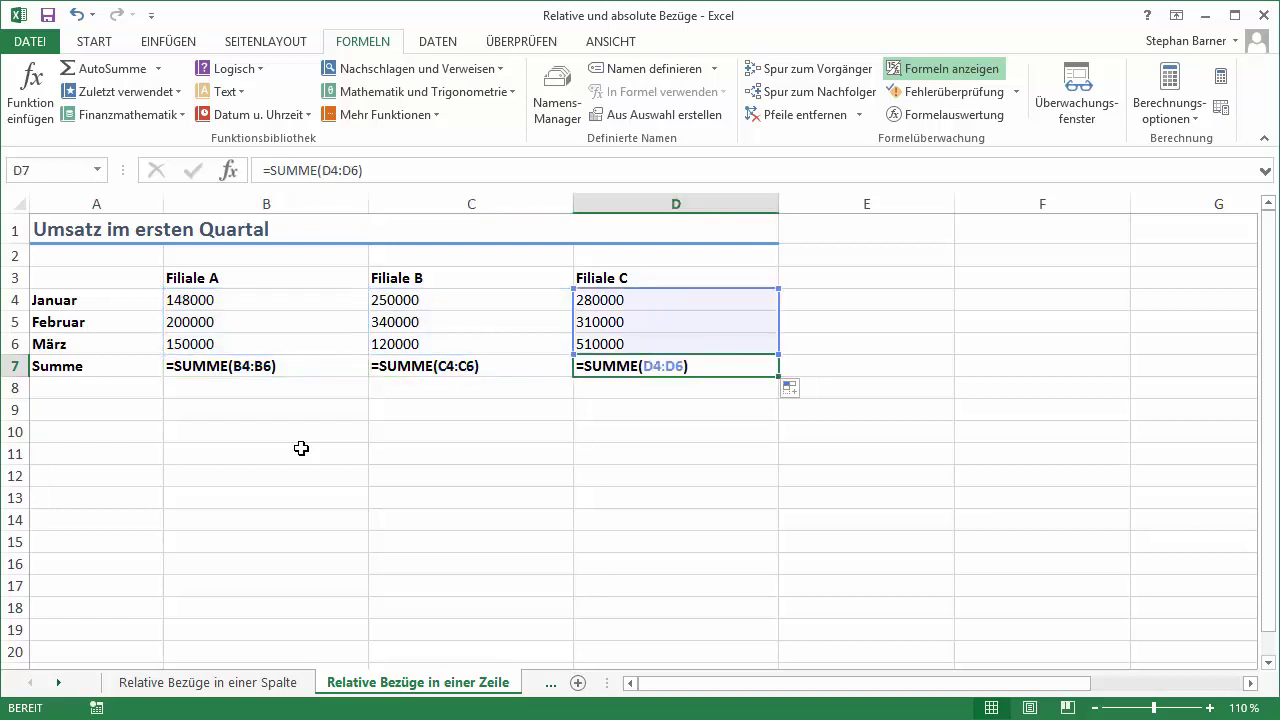
key(Left)
key(Left)
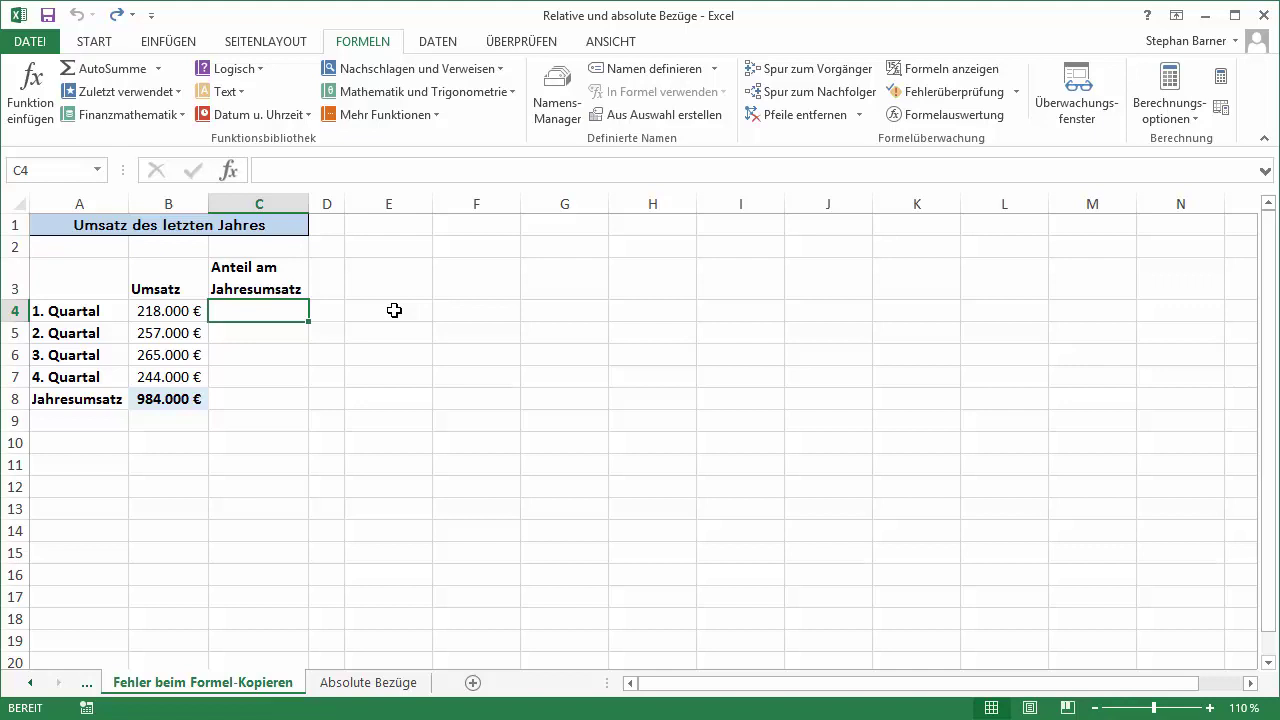
Enter =B4/B8 in C4 (22%) and fill it down to C7, which yields #DIV/0! errors
text(=)
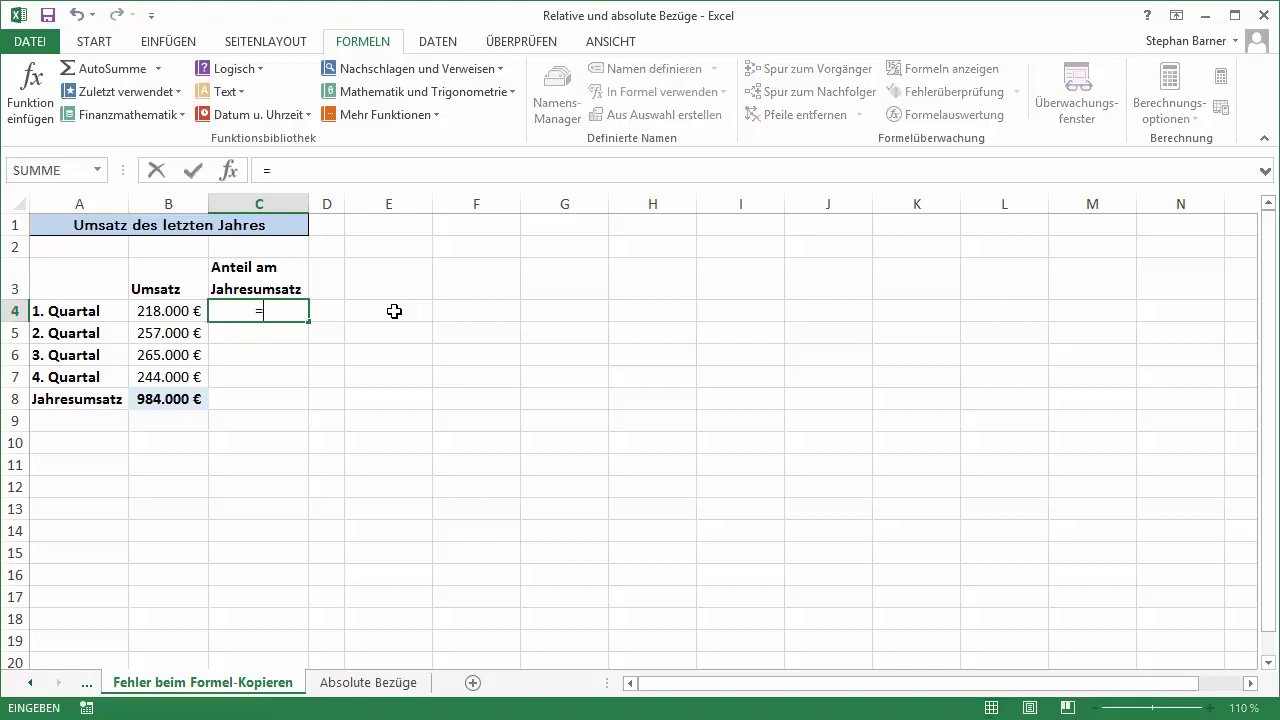
click(174, 310)
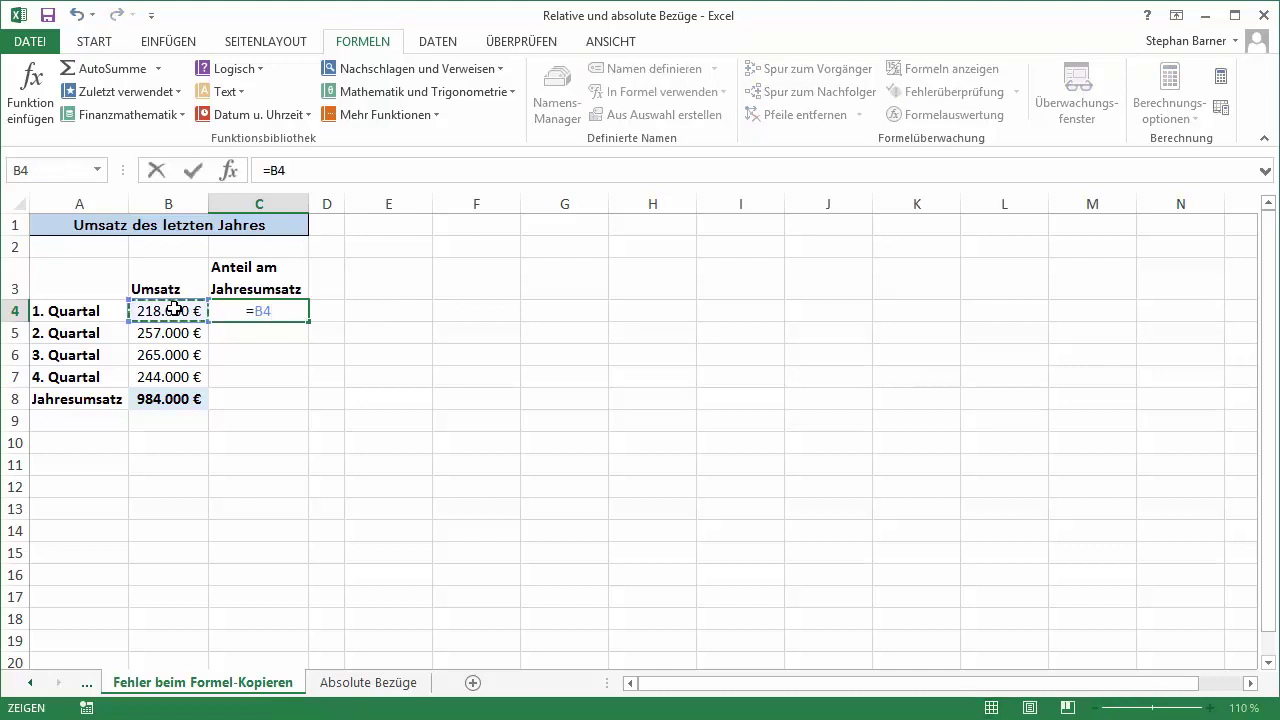
text(/)
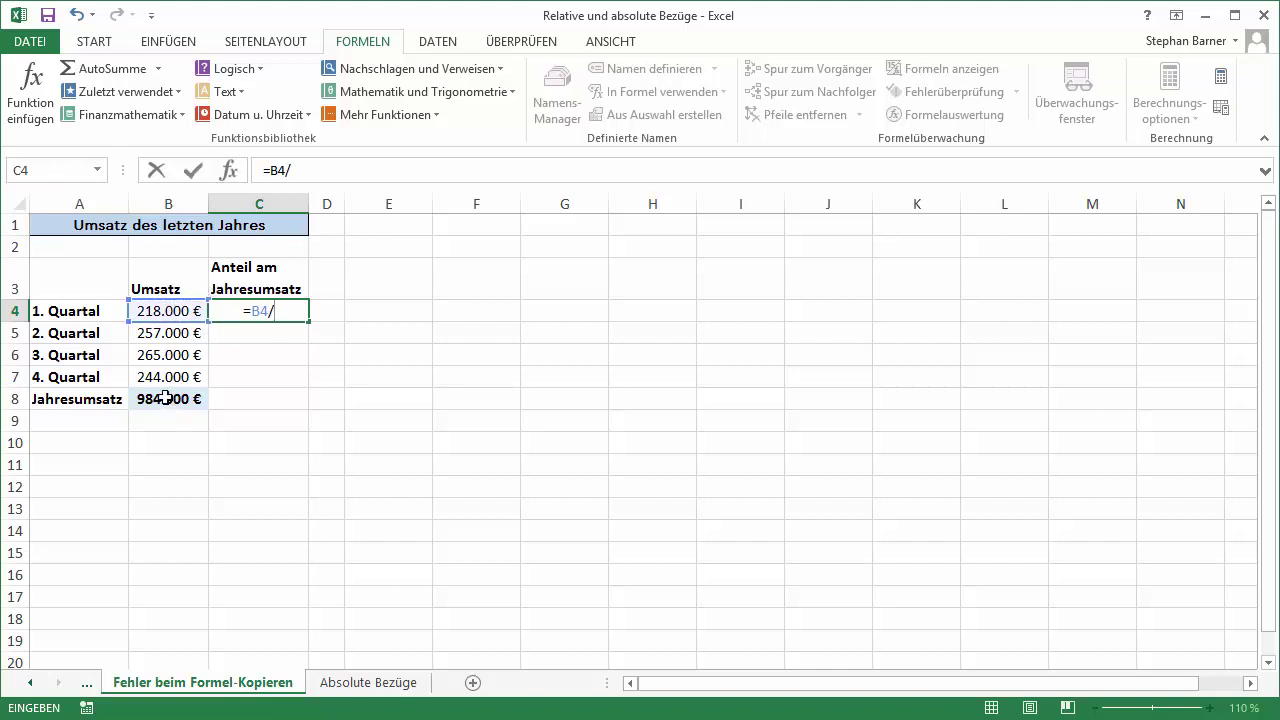
click(167, 399)
key(Return)
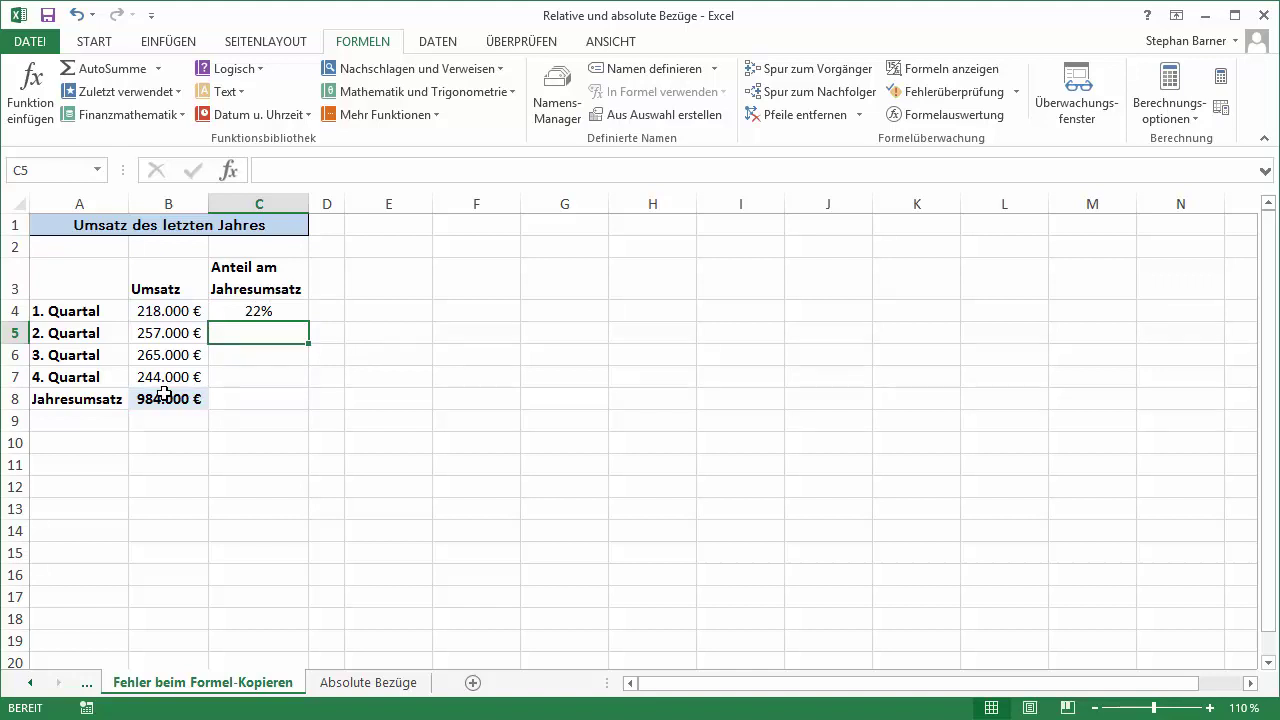
click(274, 310)
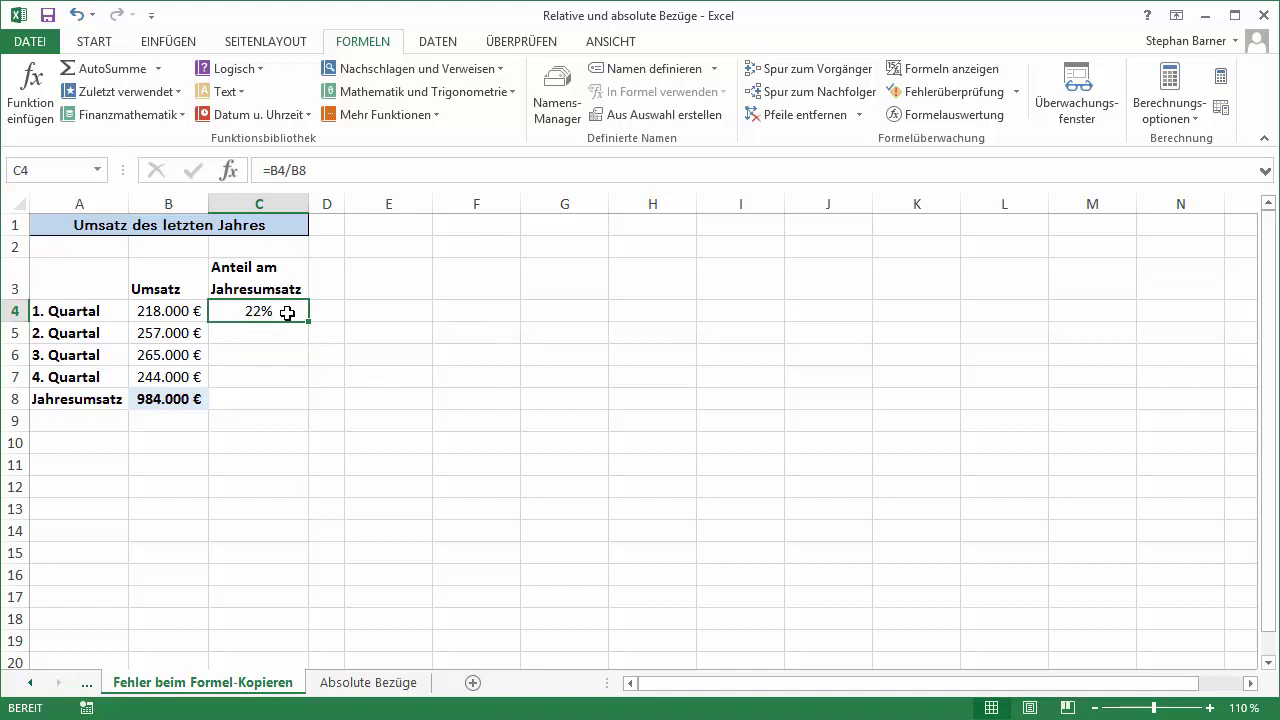
drag(309, 321, 307, 382)
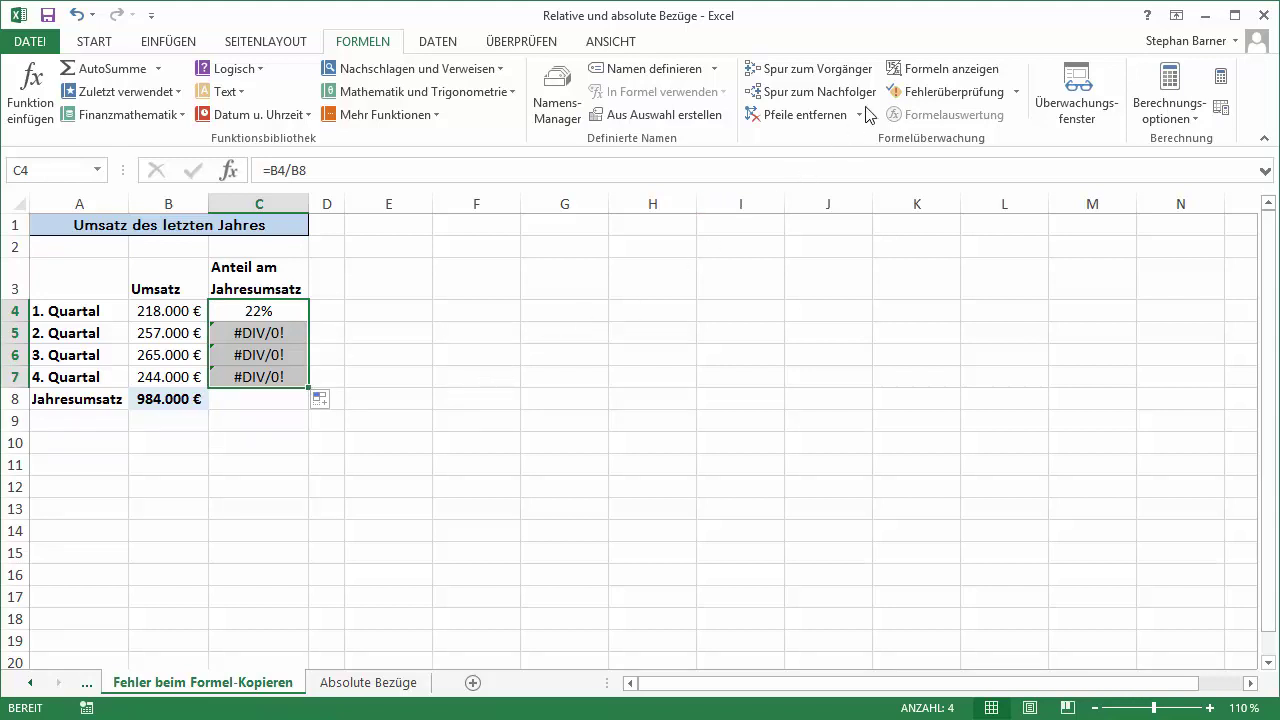
In formula view, check C4 to C7 where the divisor shifts to B9–B11, then return to values
click(910, 75)
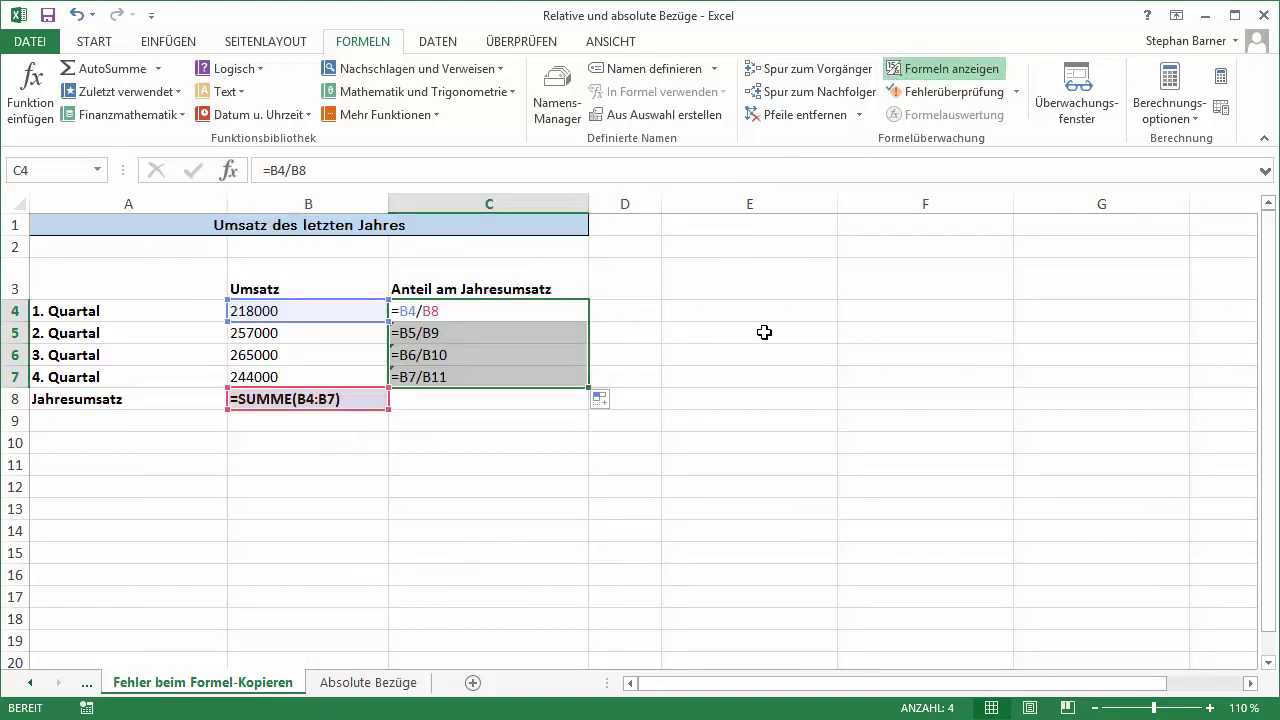
key(shift+Up)
click(518, 318)
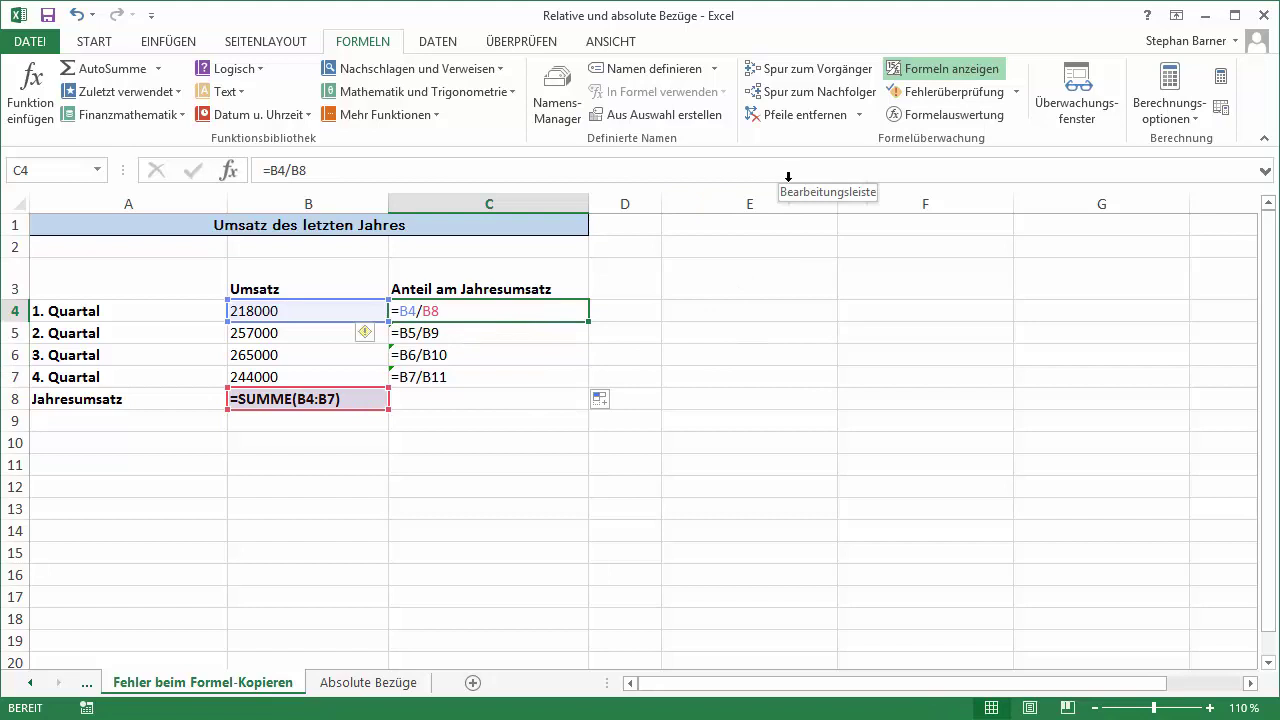
key(Down)
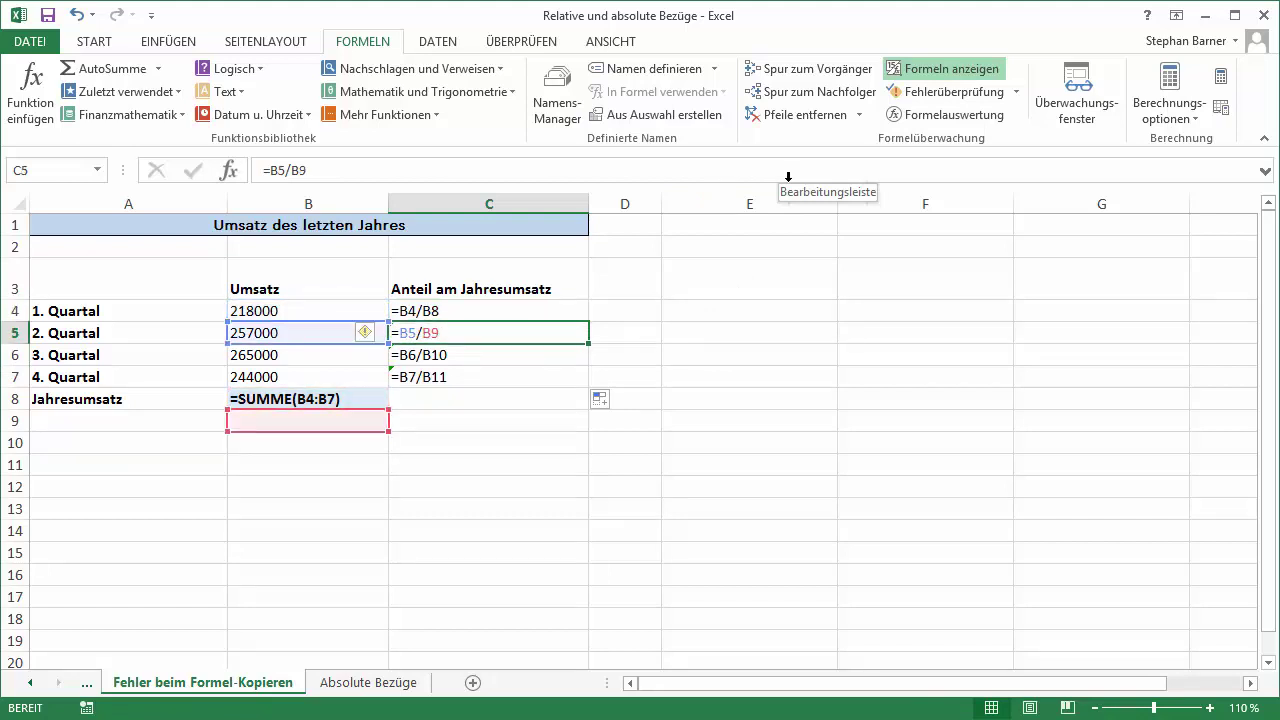
key(Down)
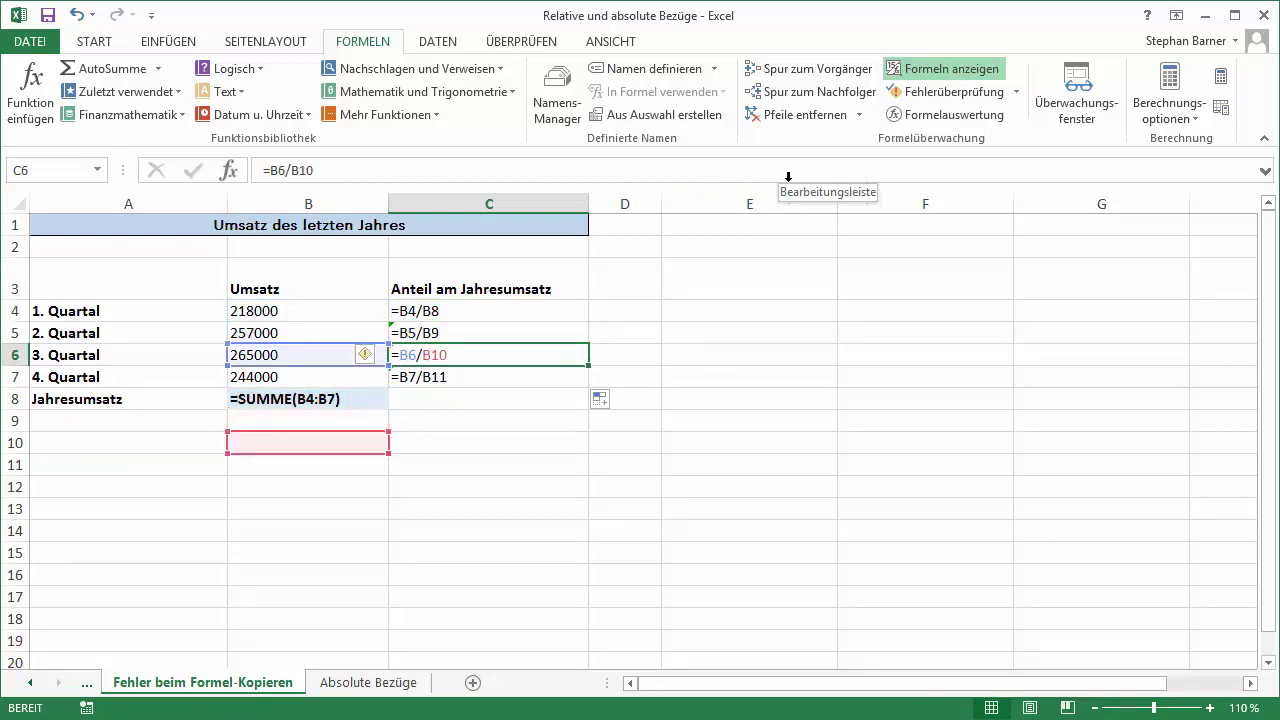
key(Down)
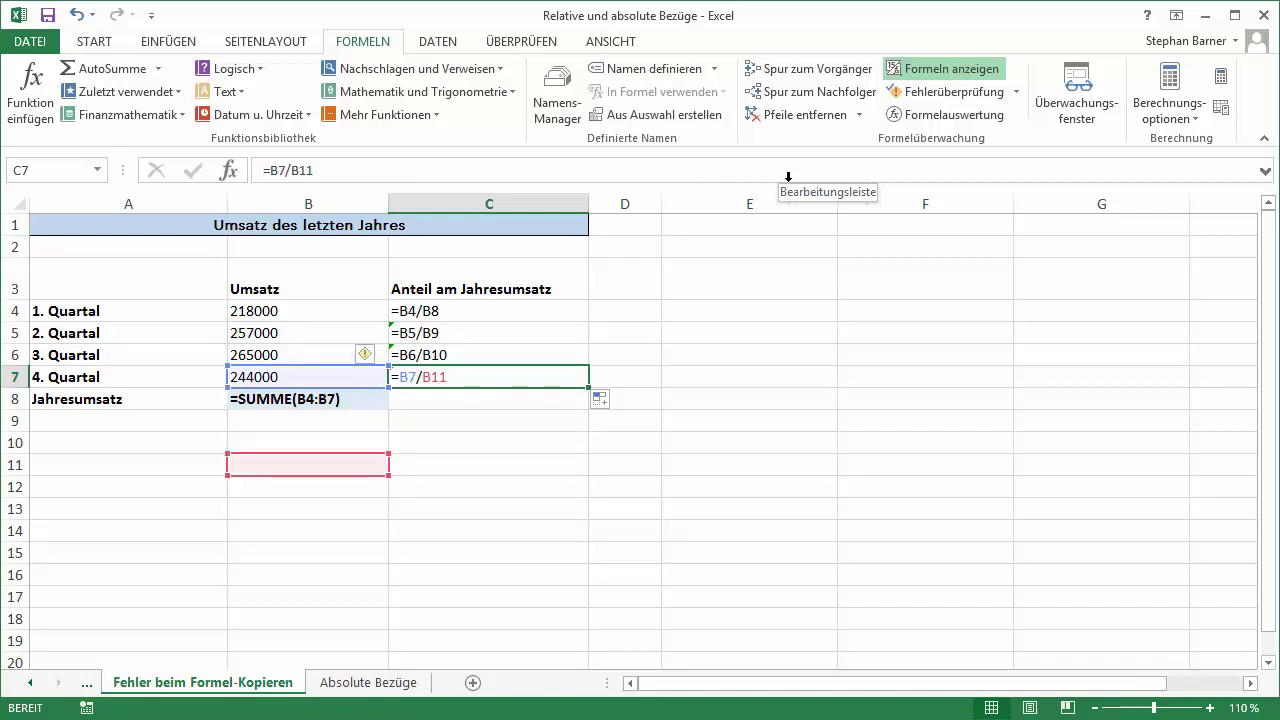
key(Up)
key(Up)
key(Up)
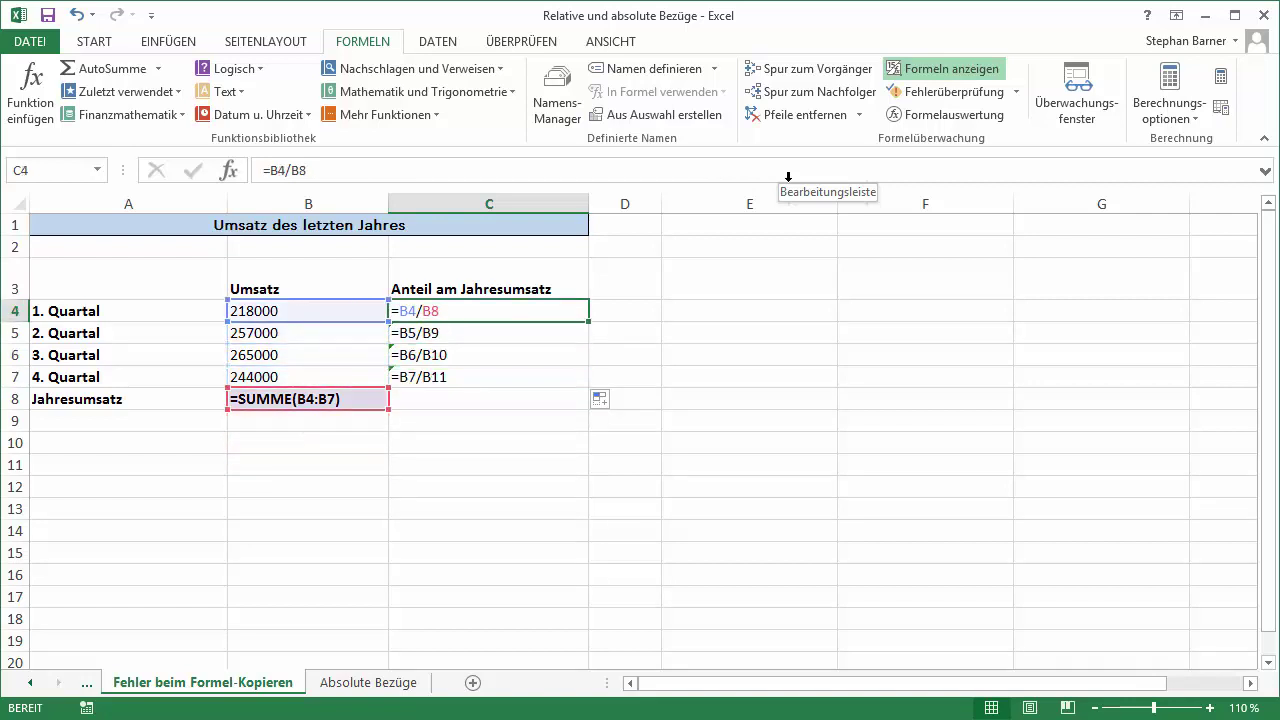
click(940, 76)
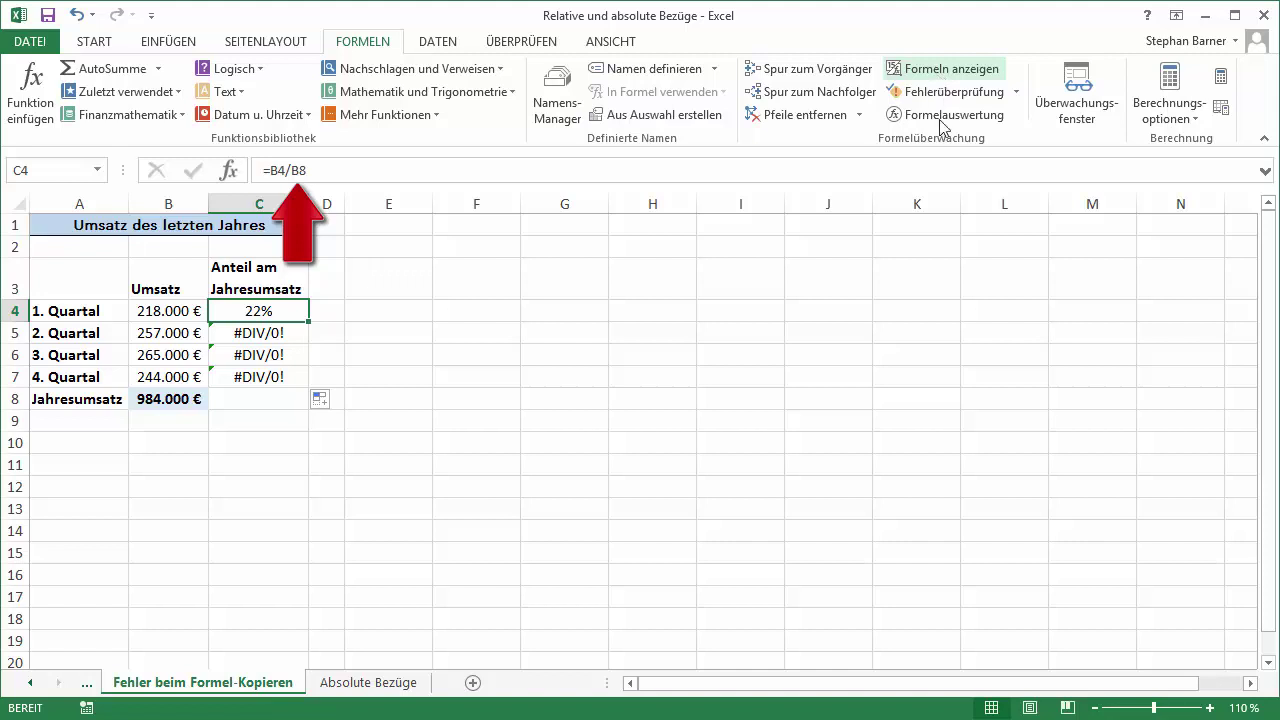
On the Absolute Bezüge sheet, build =B4/$B$8 in C4, locking B8 with F4, showing 22%
click(350, 683)
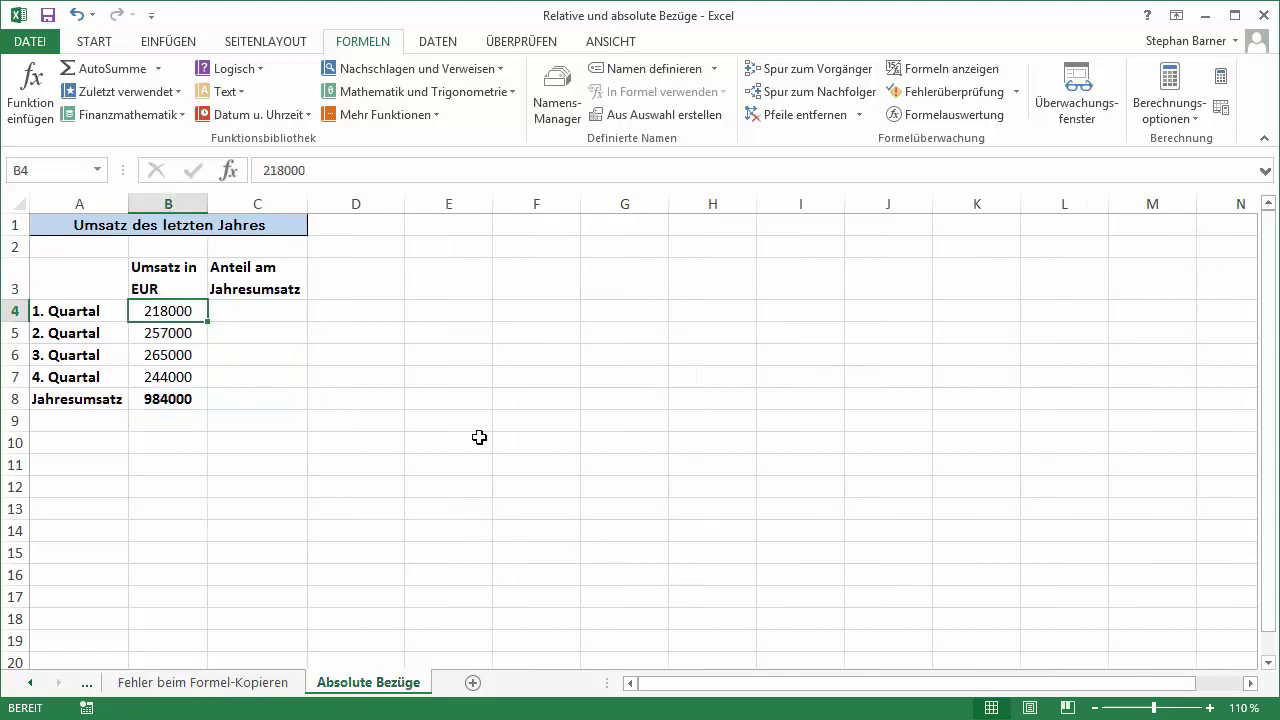
click(266, 308)
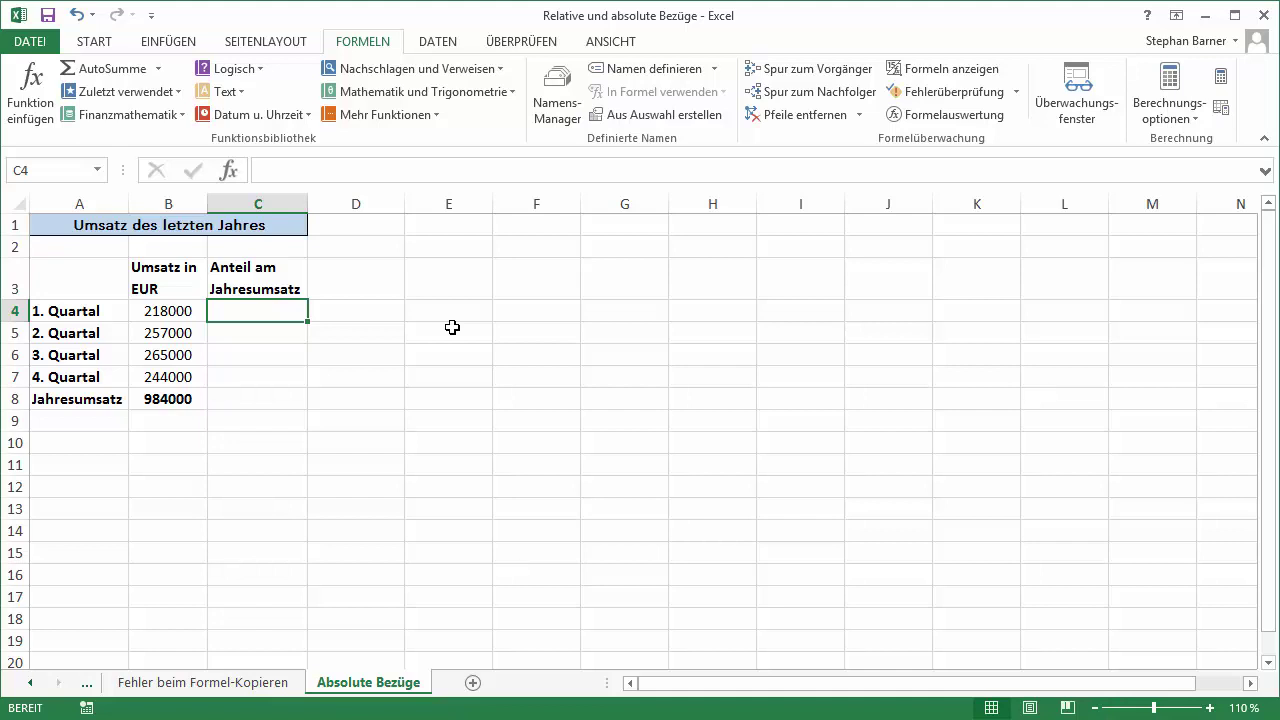
text(=)
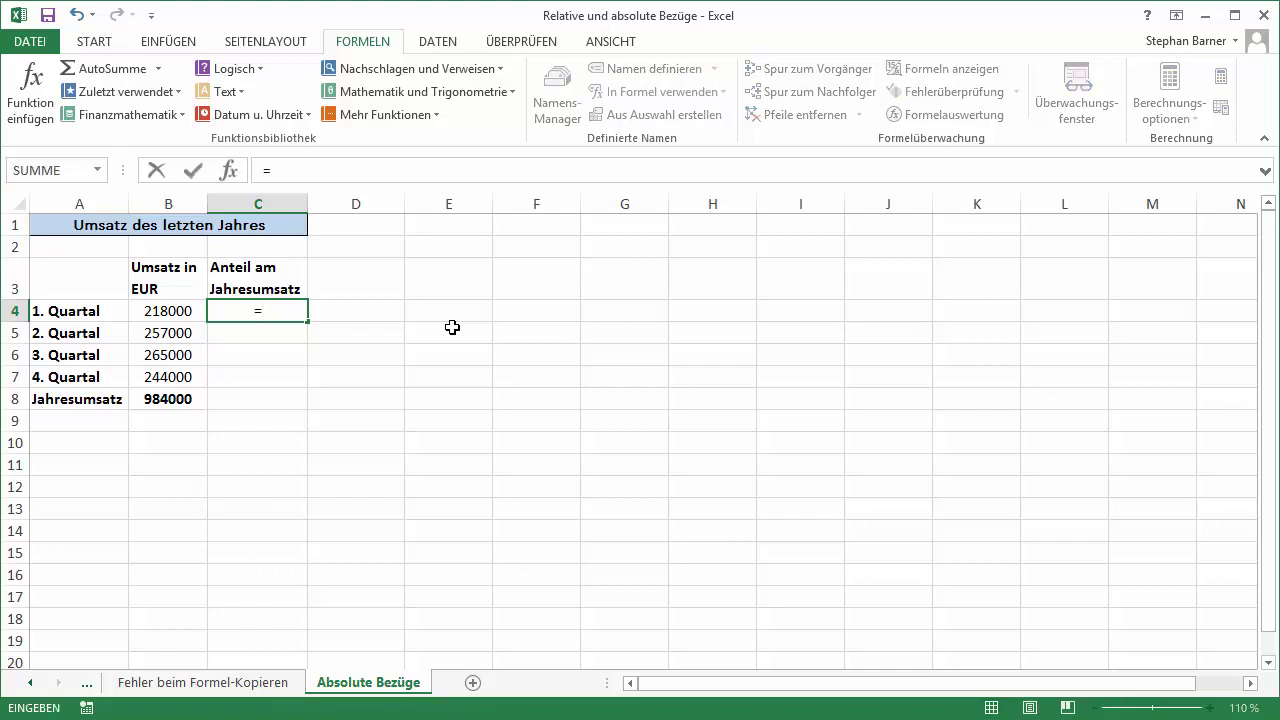
click(190, 311)
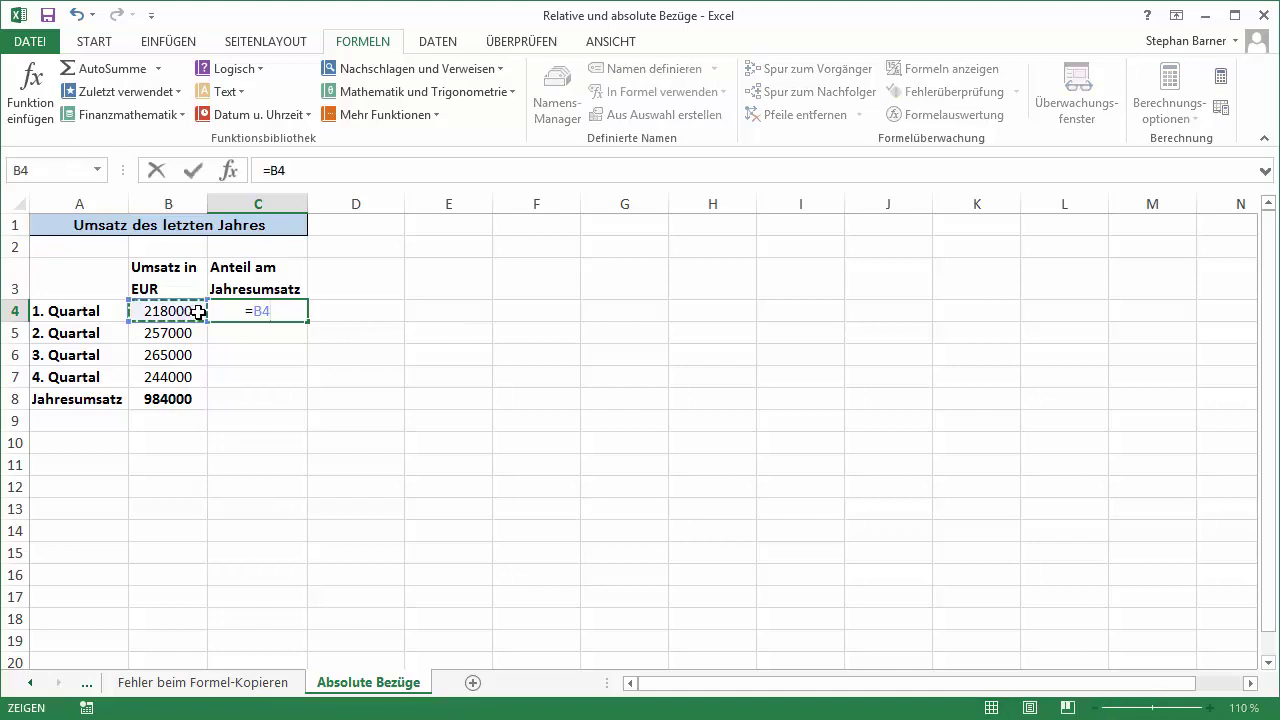
text(/)
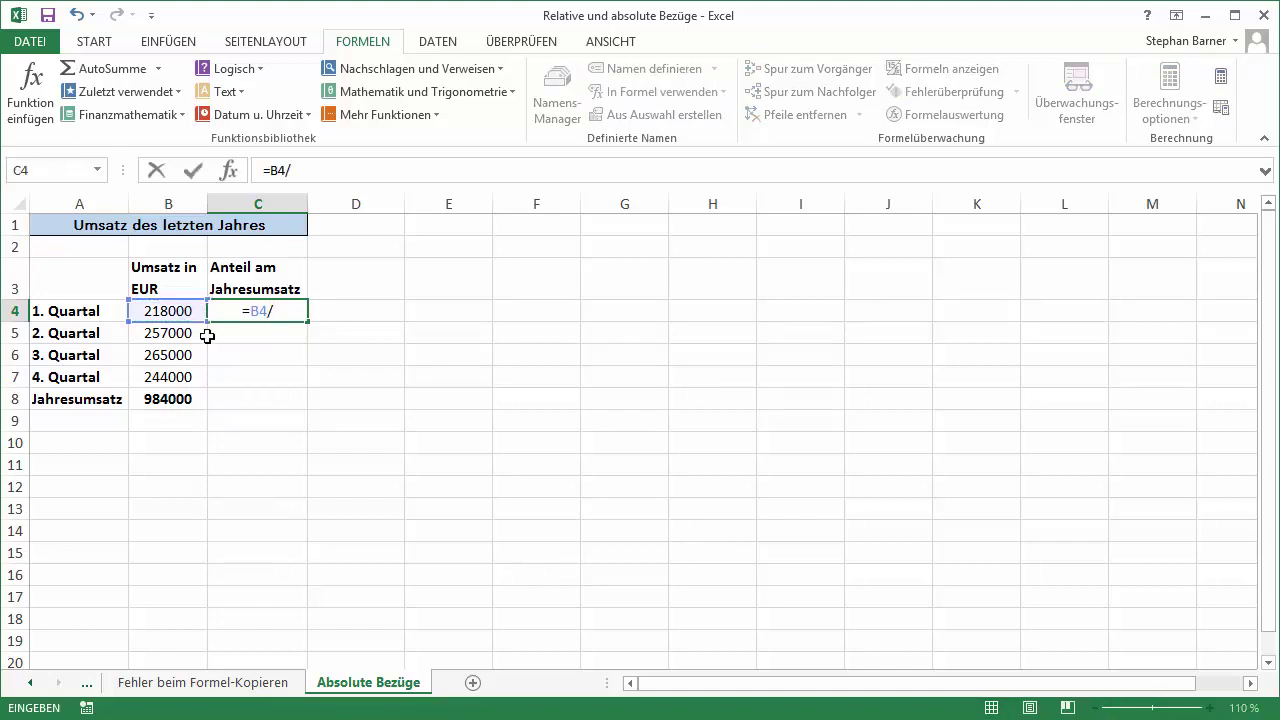
click(172, 398)
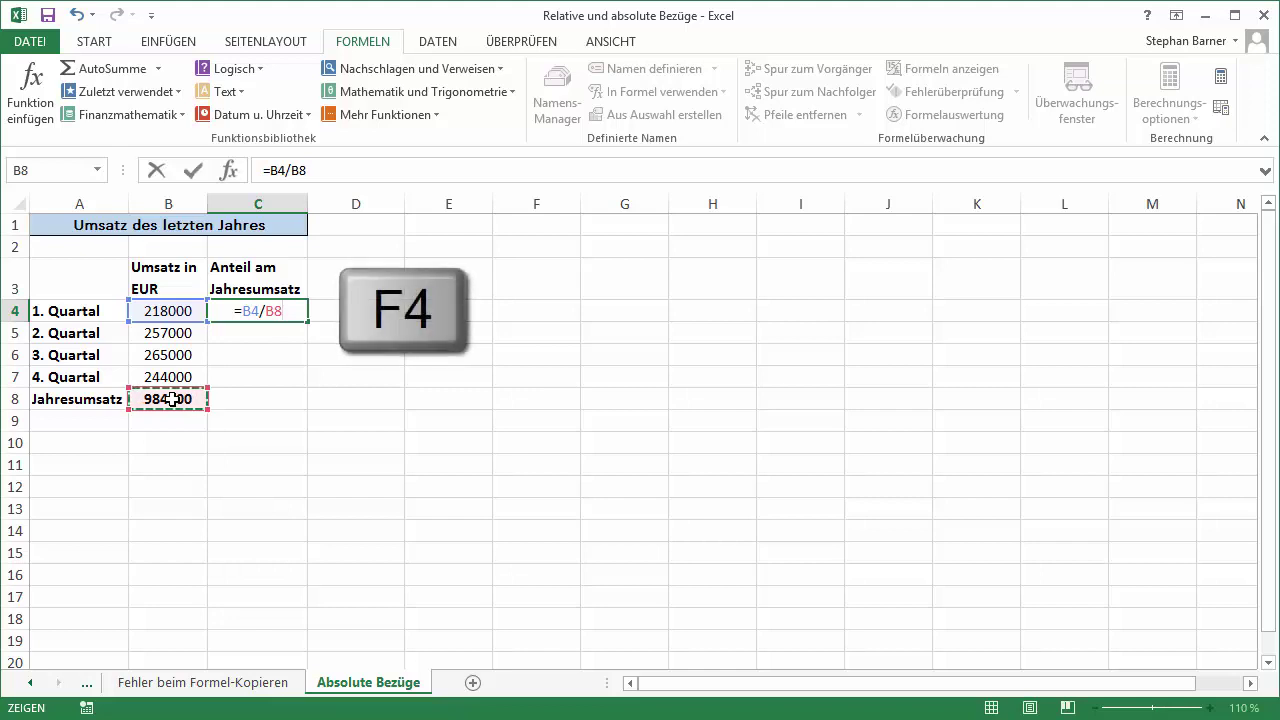
key(F4)
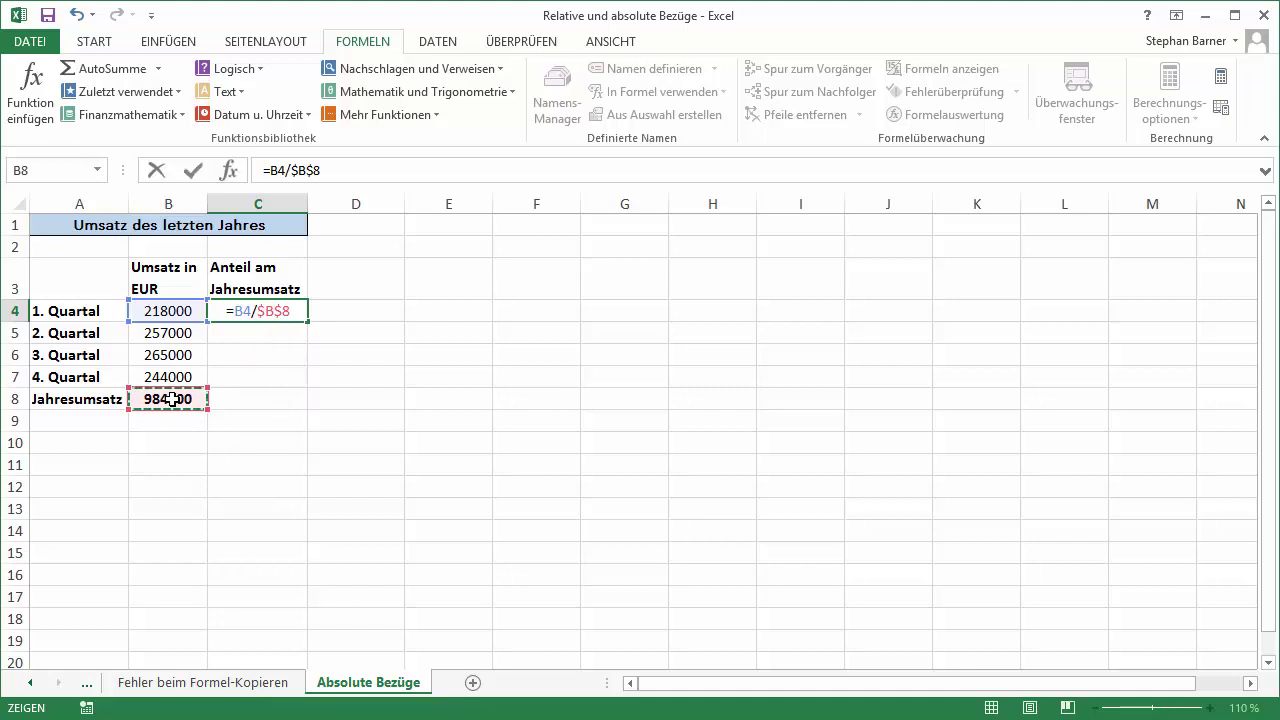
key(Return)
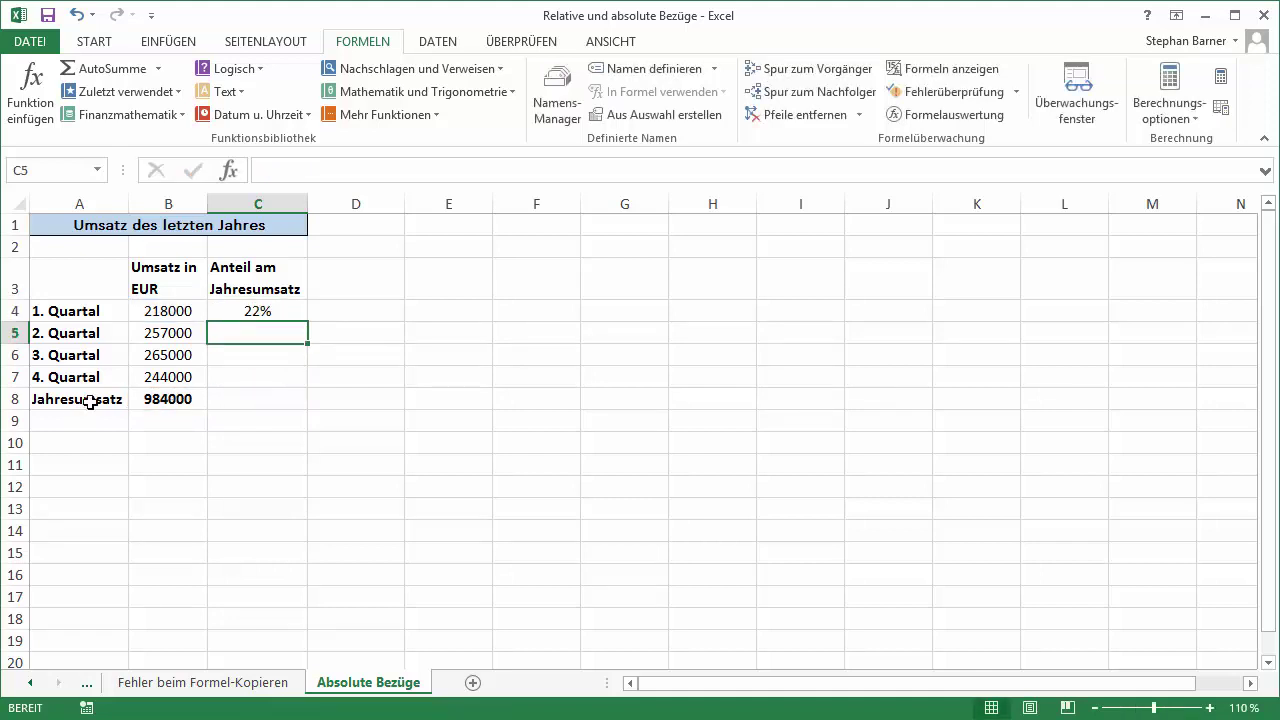
click(279, 316)
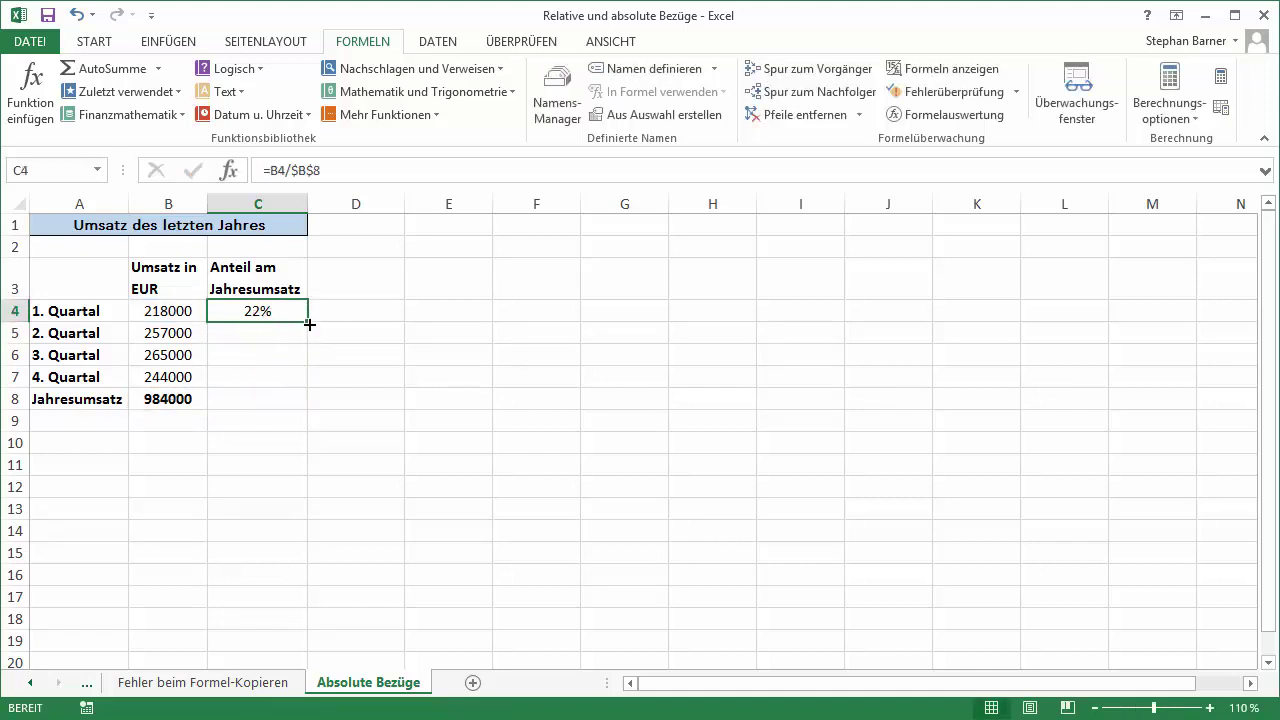
drag(308, 321, 307, 377)
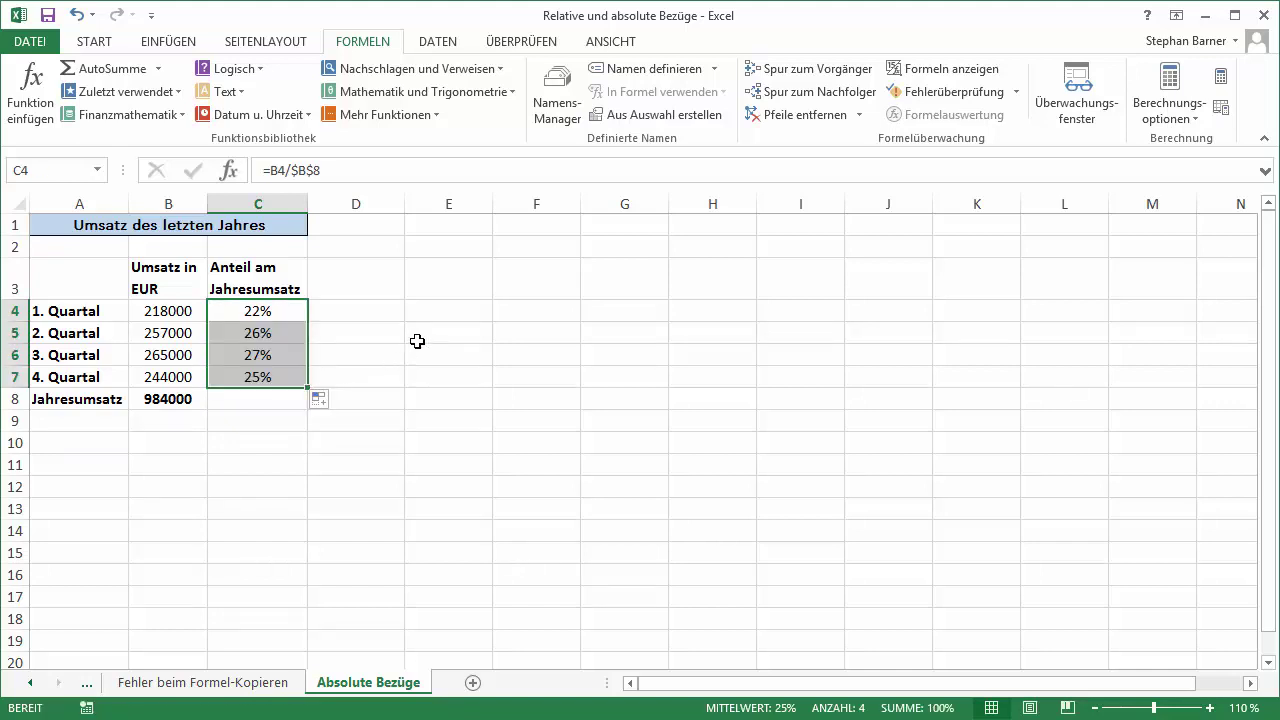
click(972, 70)
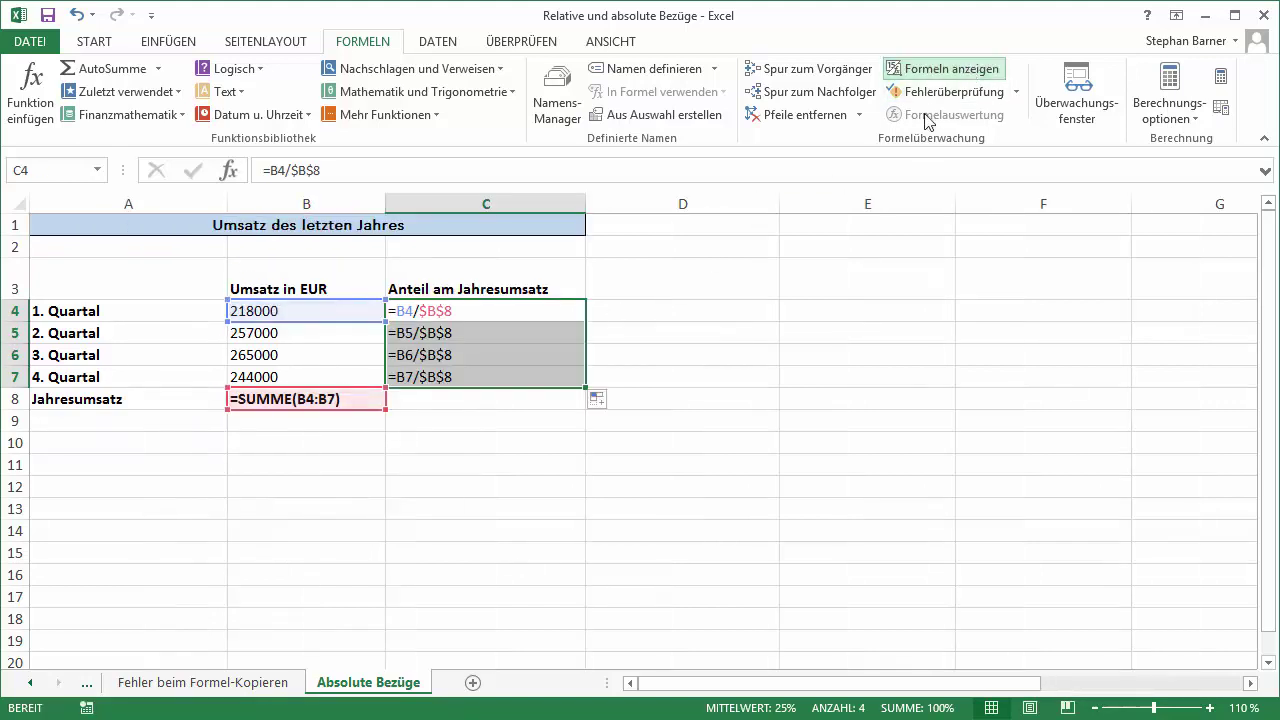
click(554, 314)
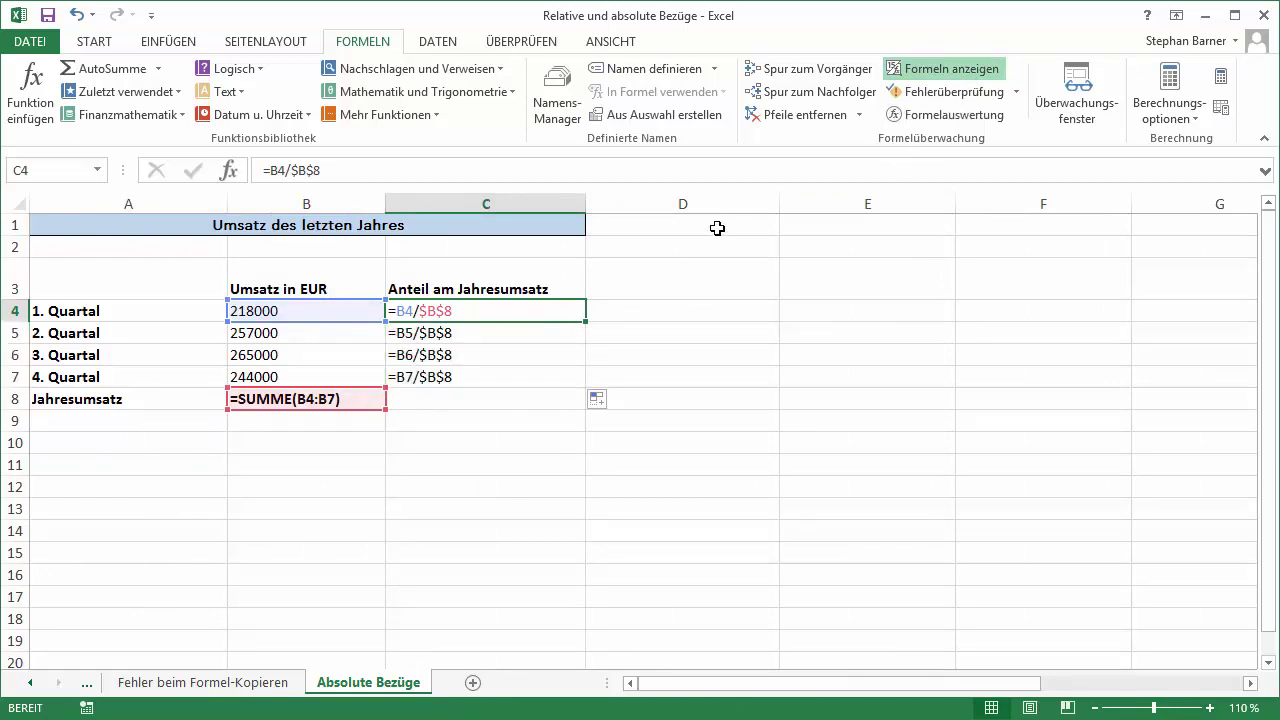
key(Down)
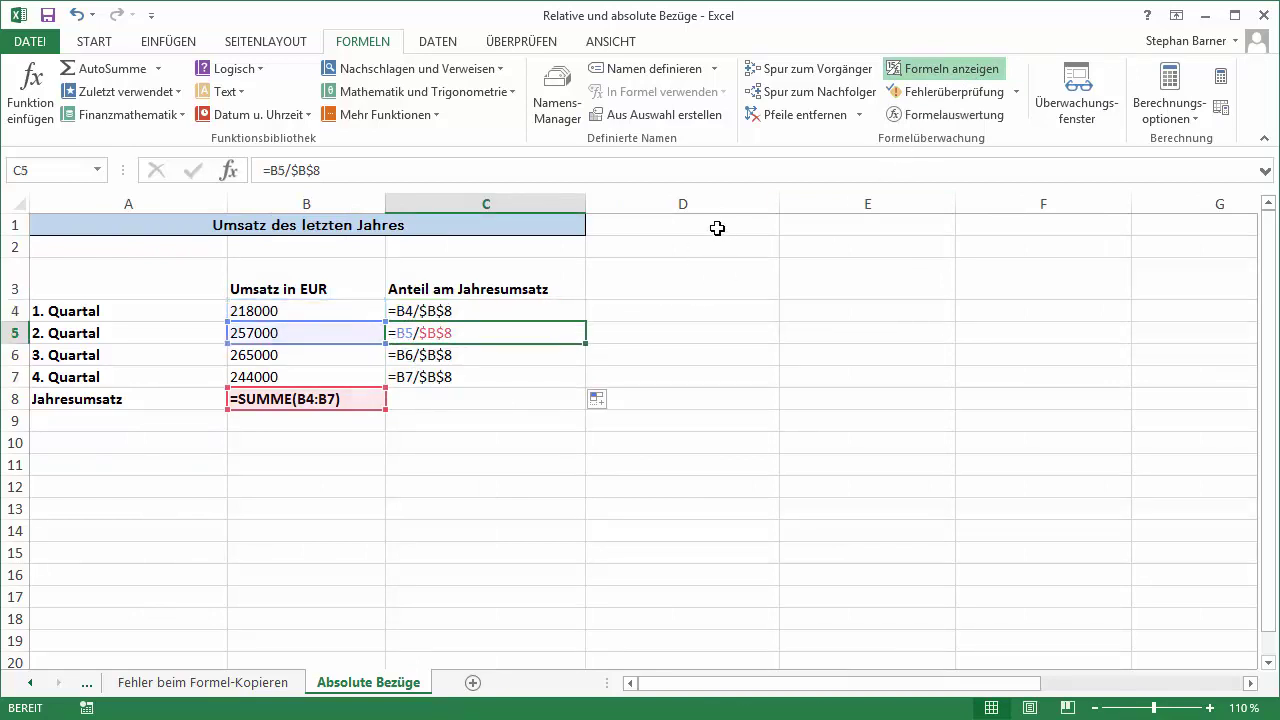
key(Down)
key(Down)
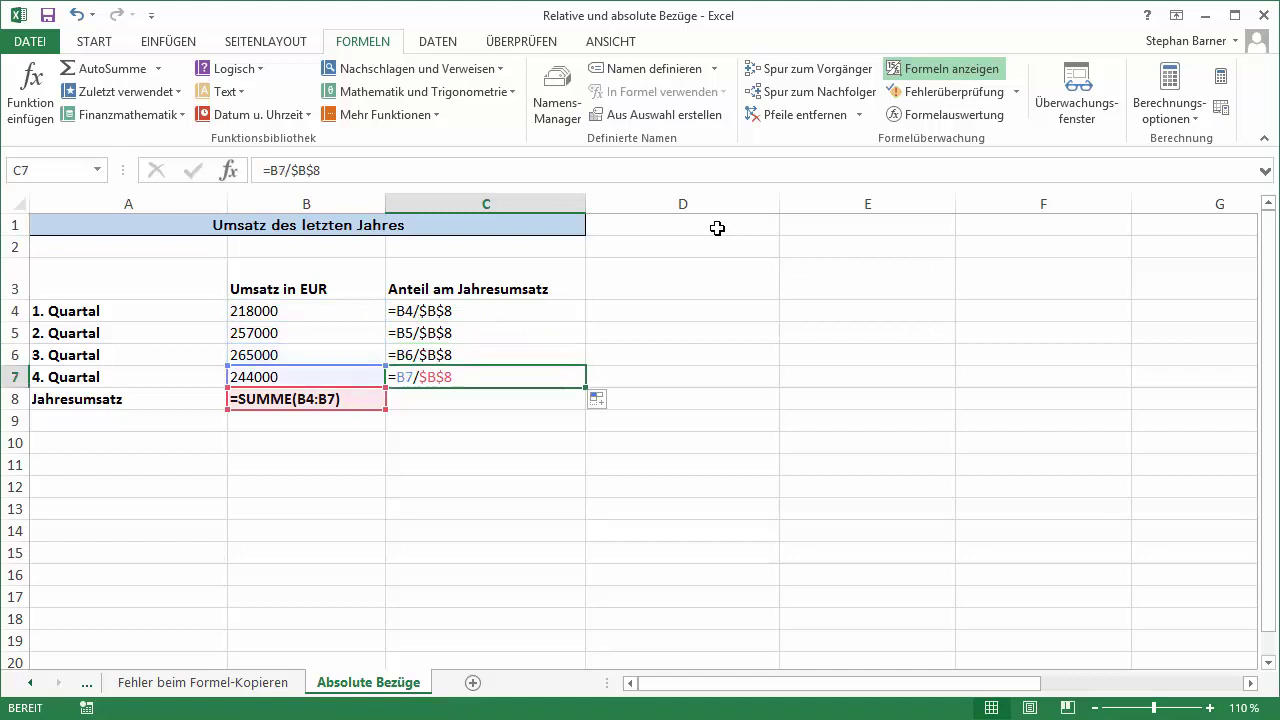
key(Up)
key(Up)
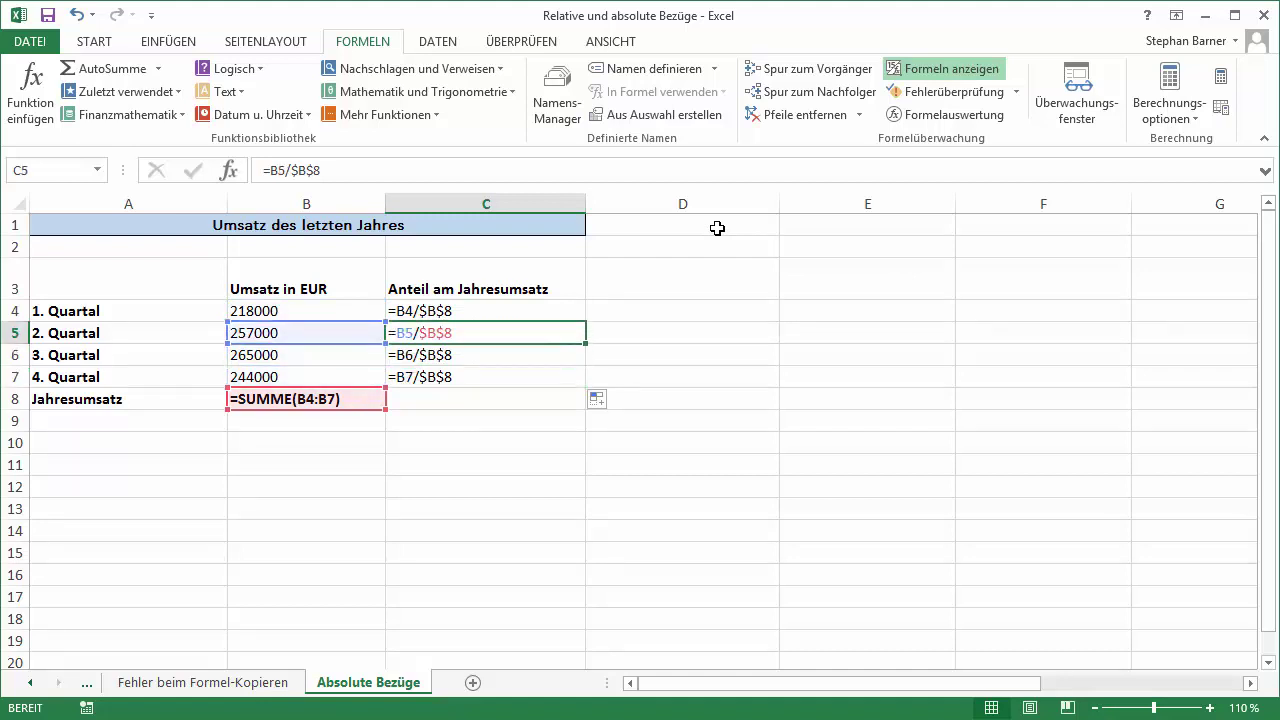
key(Up)
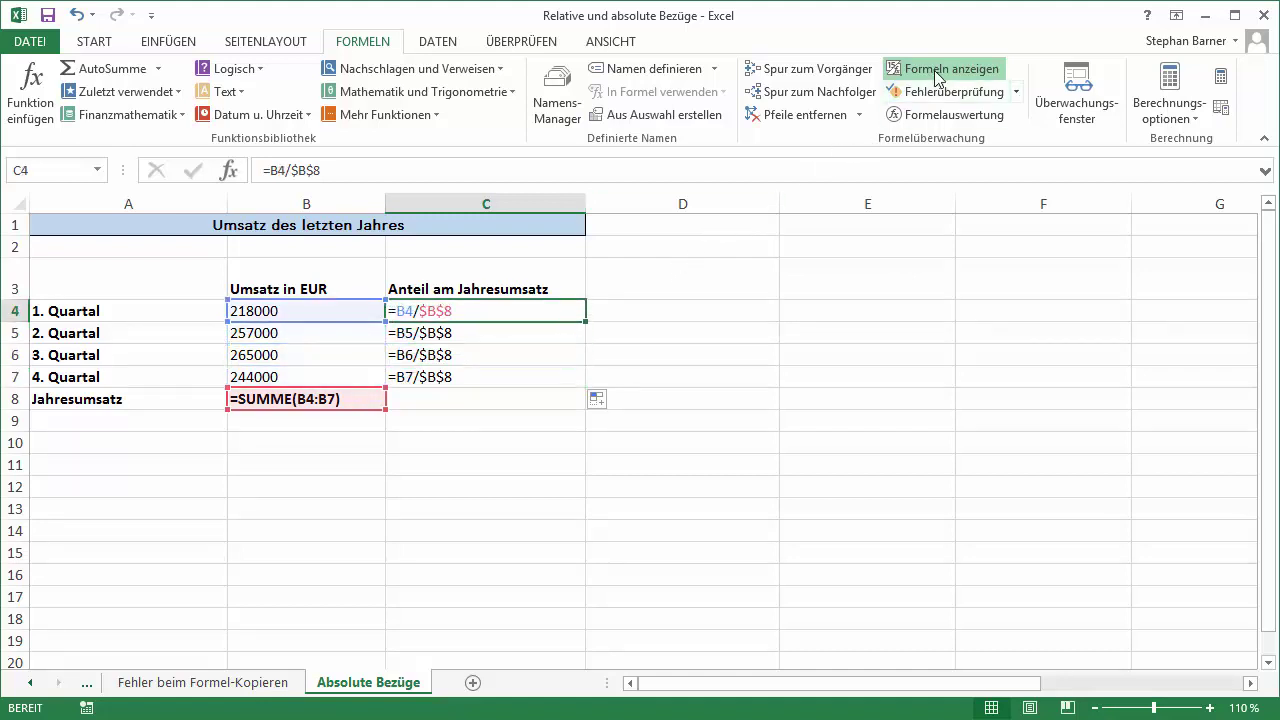
click(942, 69)
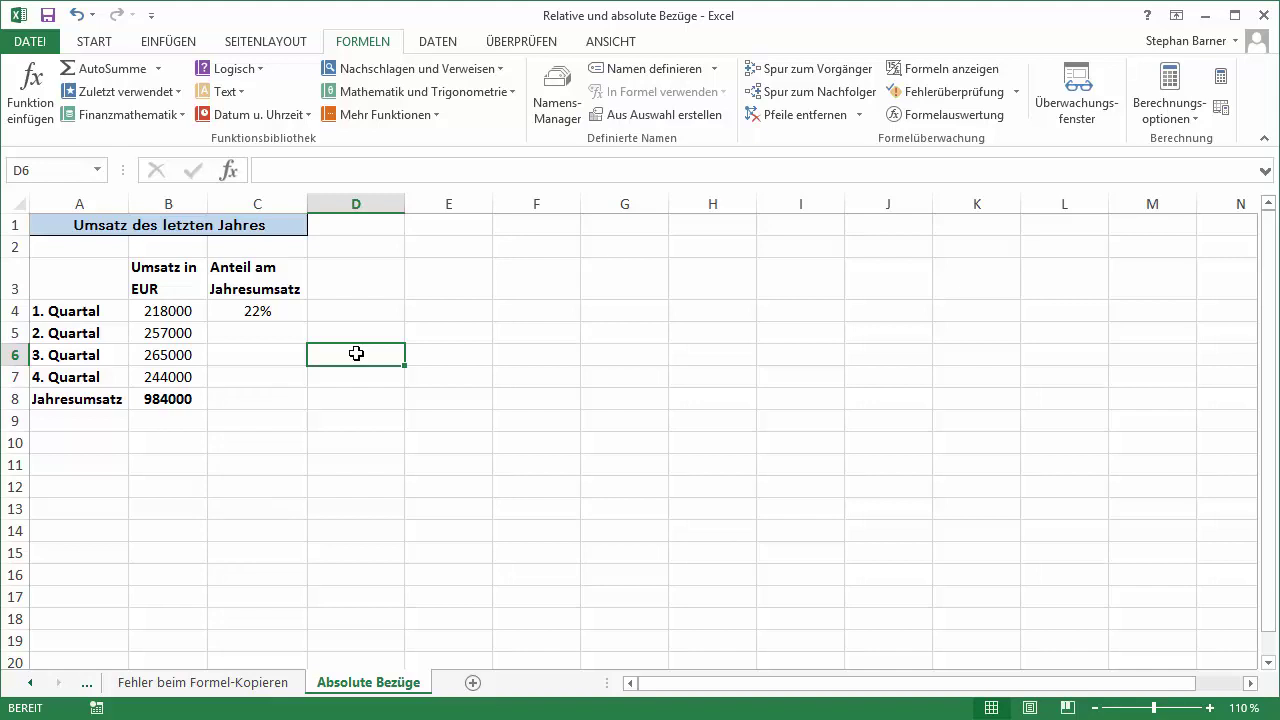
Edit C4's formula in the formula bar, changing B8 to $B$8 with F4
click(262, 311)
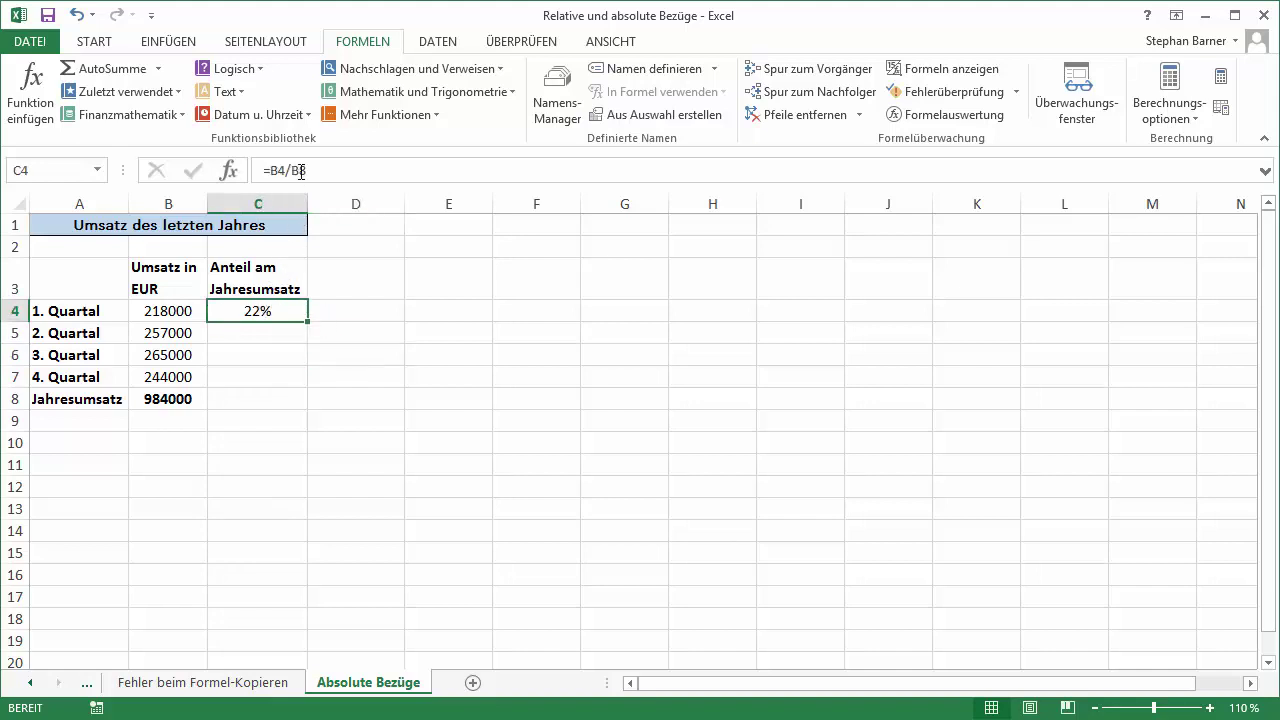
click(301, 170)
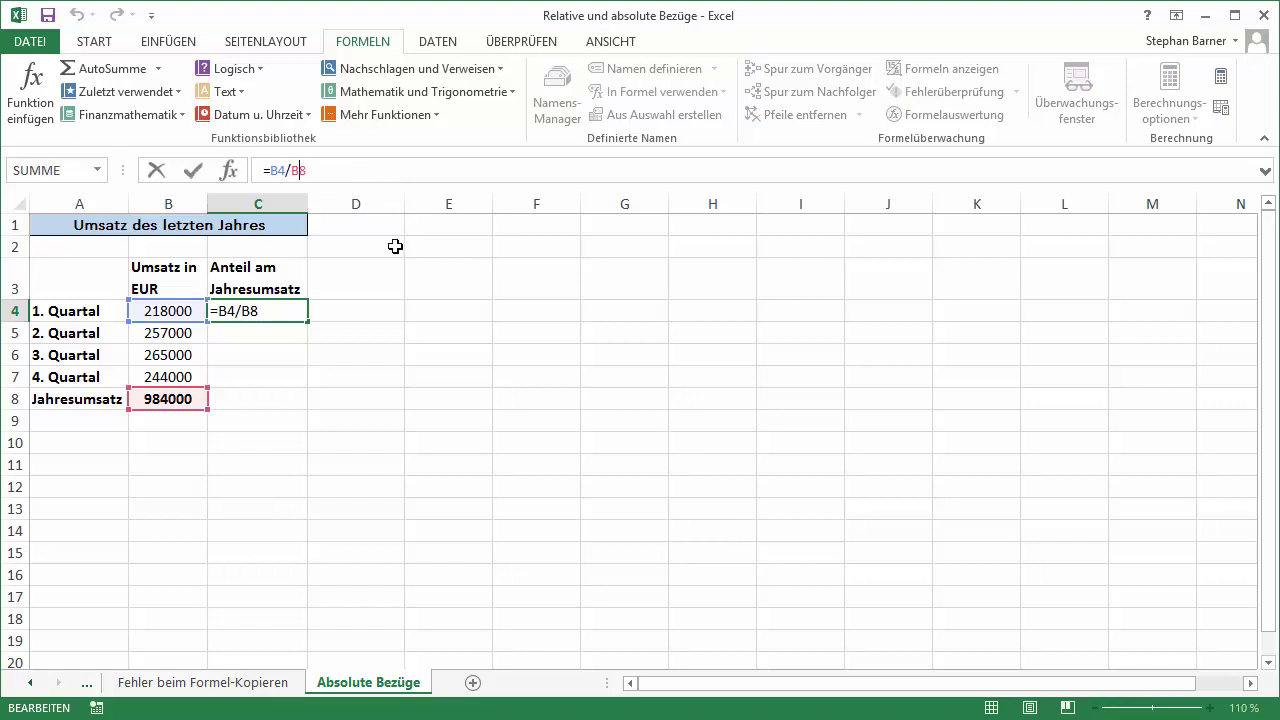
key(F4)
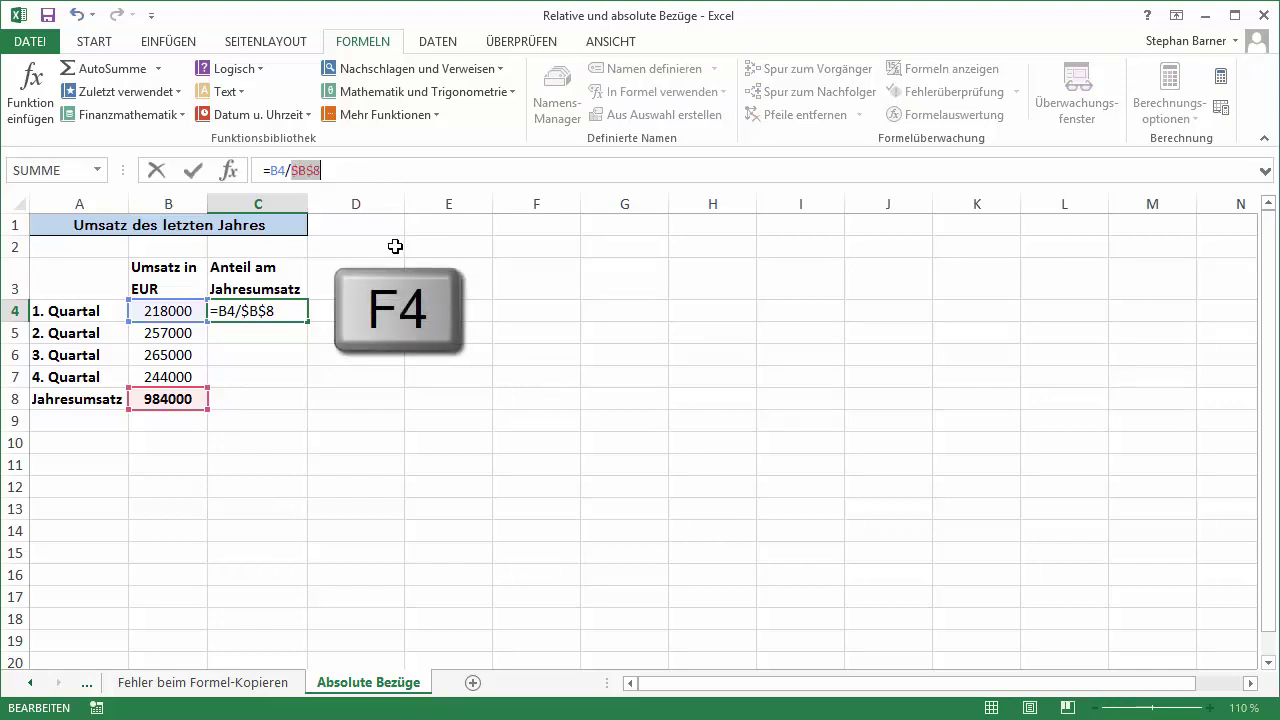
key(Return)
key(Up)
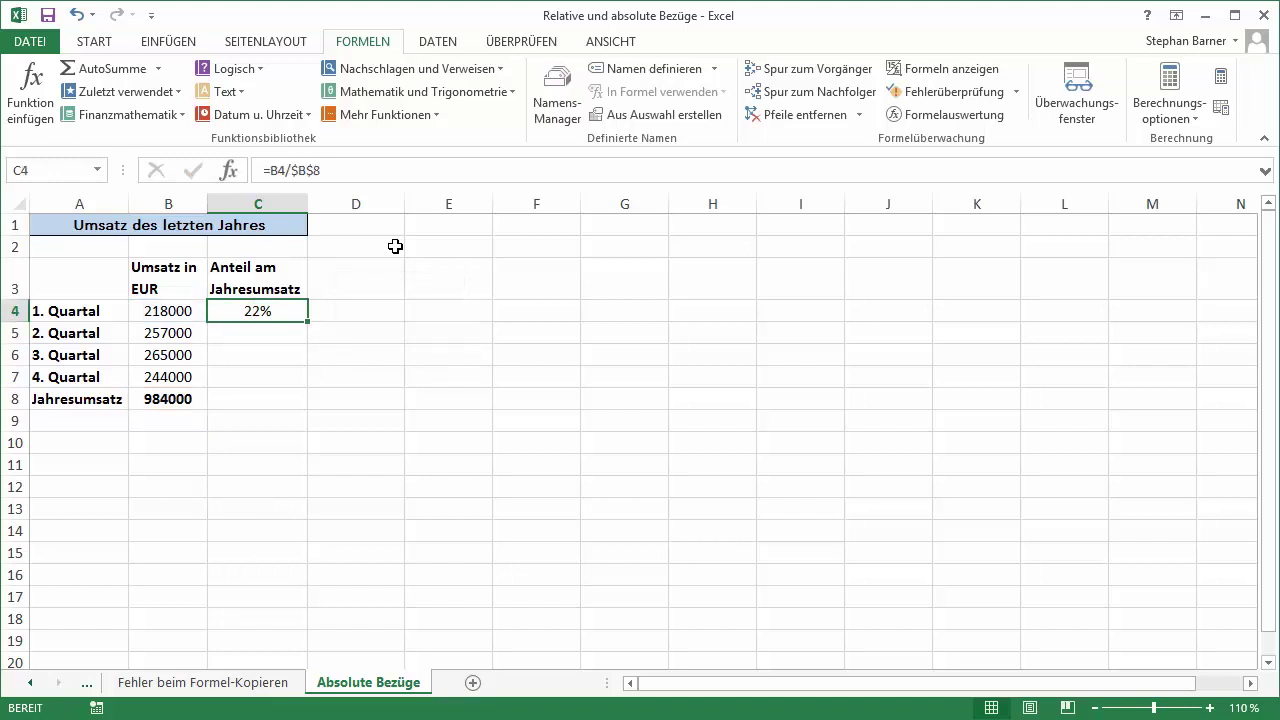